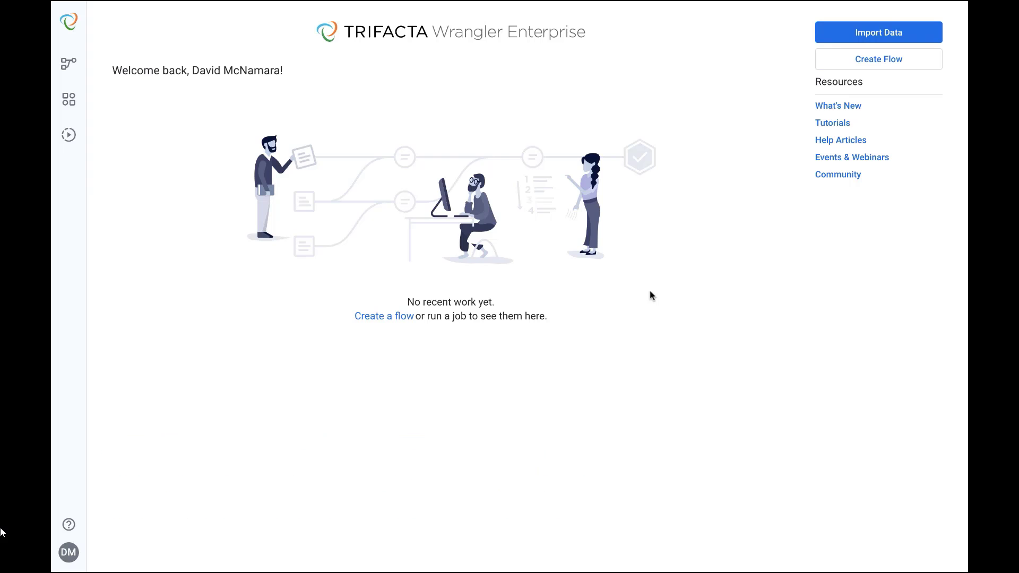
Create a new flow named Marketing Analytics
{"action": "left_click", "coordinate": [406, 316]}
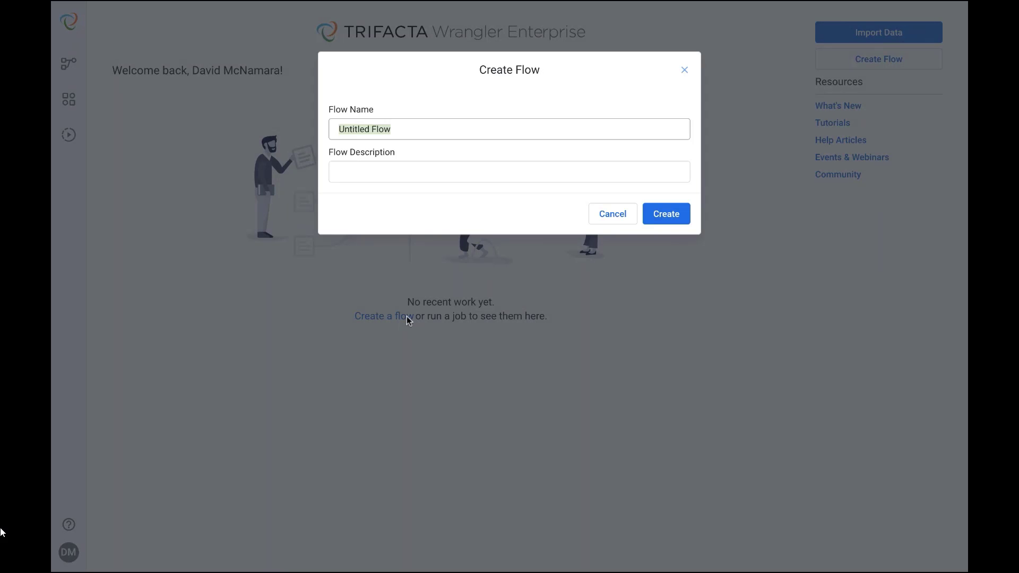
{"action": "type", "text": "Marketing Analytics"}
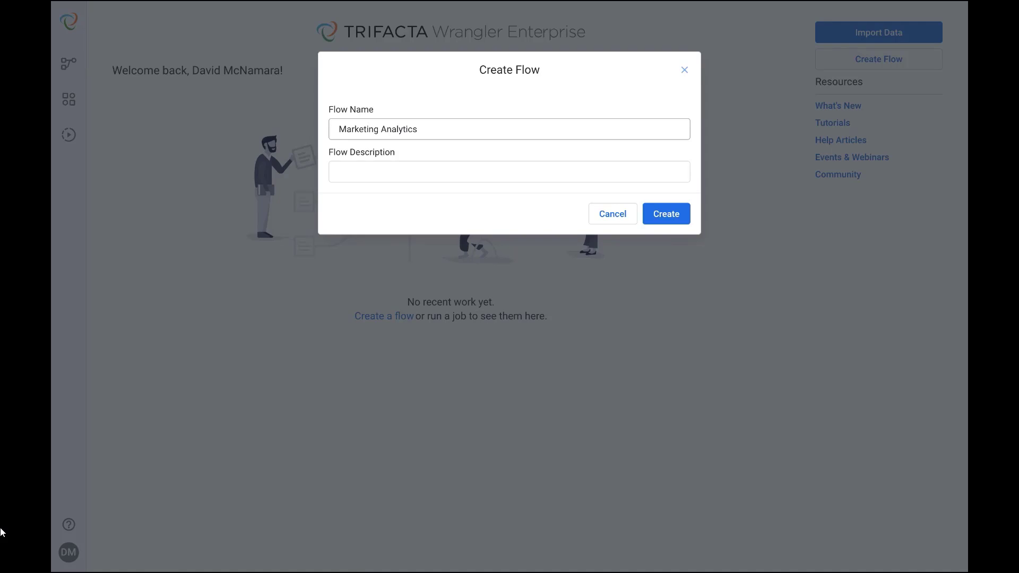
{"action": "key", "text": "Return"}
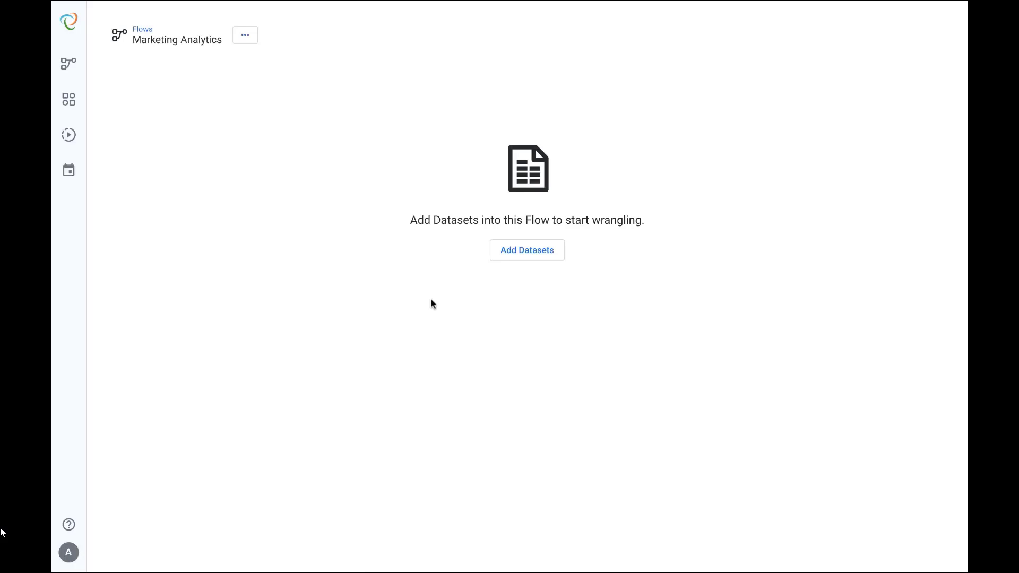
Start importing datasets into the flow and choose the sales_leads_db_account table from the postgres public schema
{"action": "left_click", "coordinate": [512, 259]}
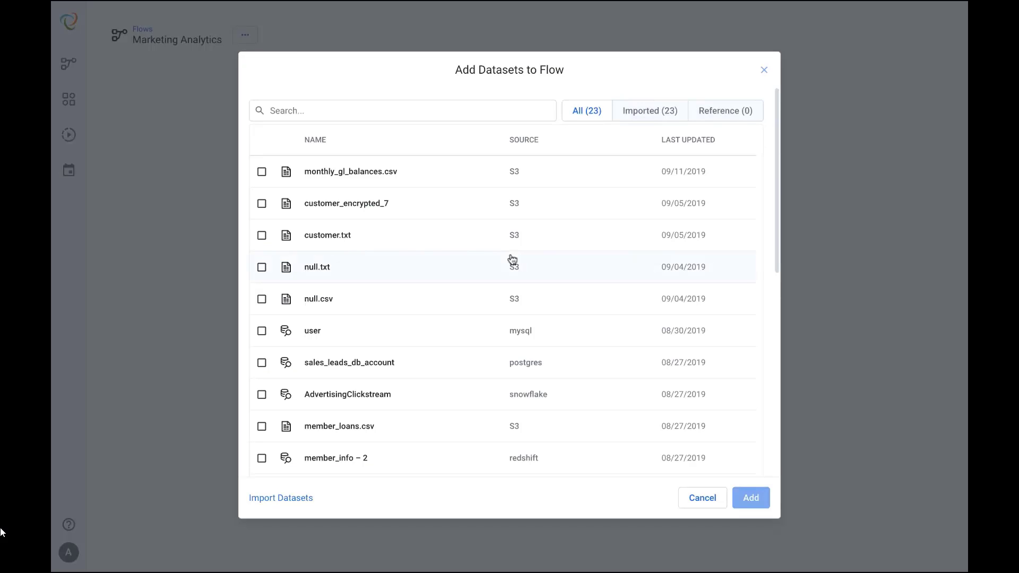
{"action": "left_click", "coordinate": [309, 500]}
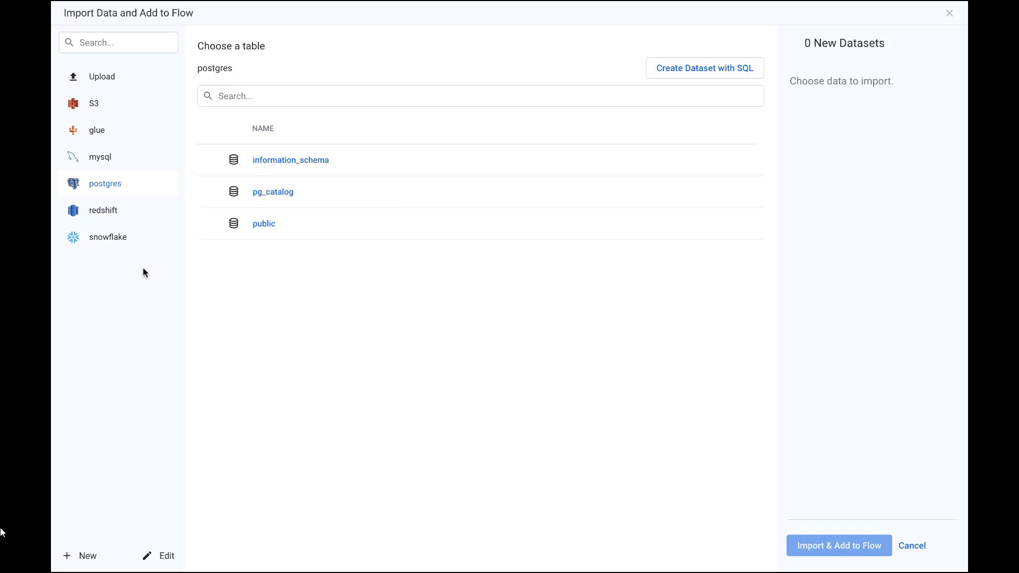
{"action": "left_click", "coordinate": [87, 557]}
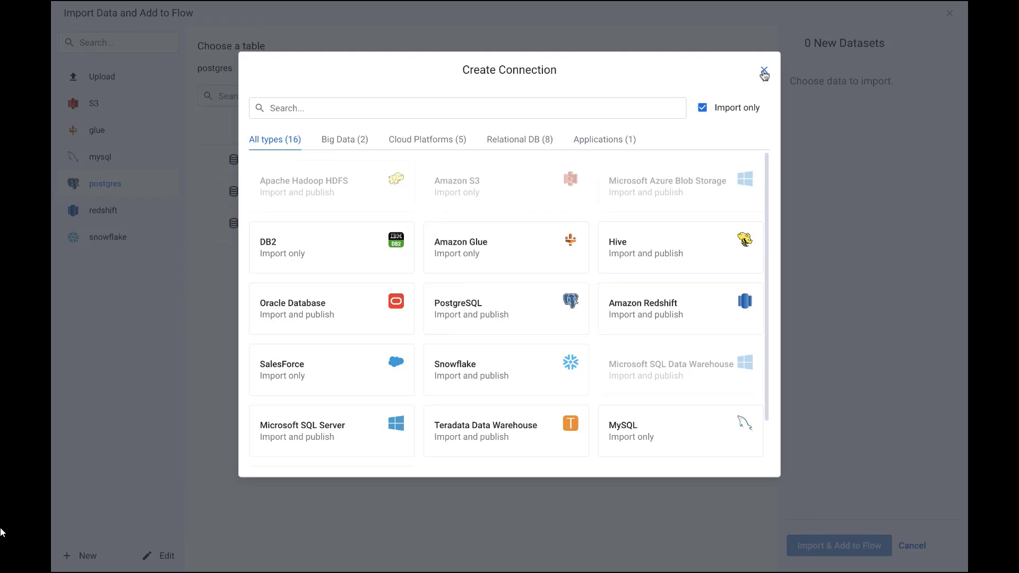
{"action": "left_click", "coordinate": [764, 72]}
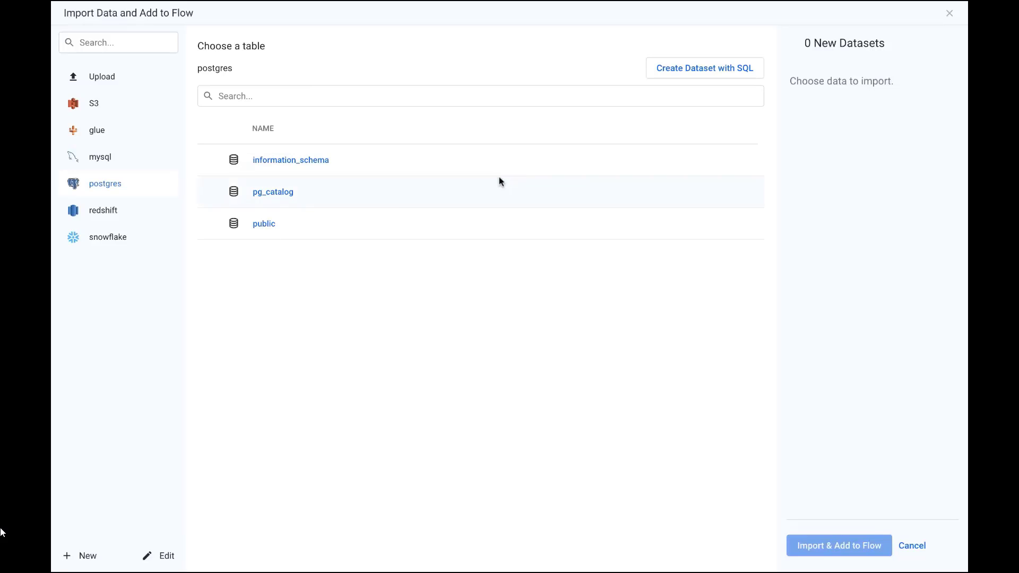
{"action": "left_click", "coordinate": [265, 224]}
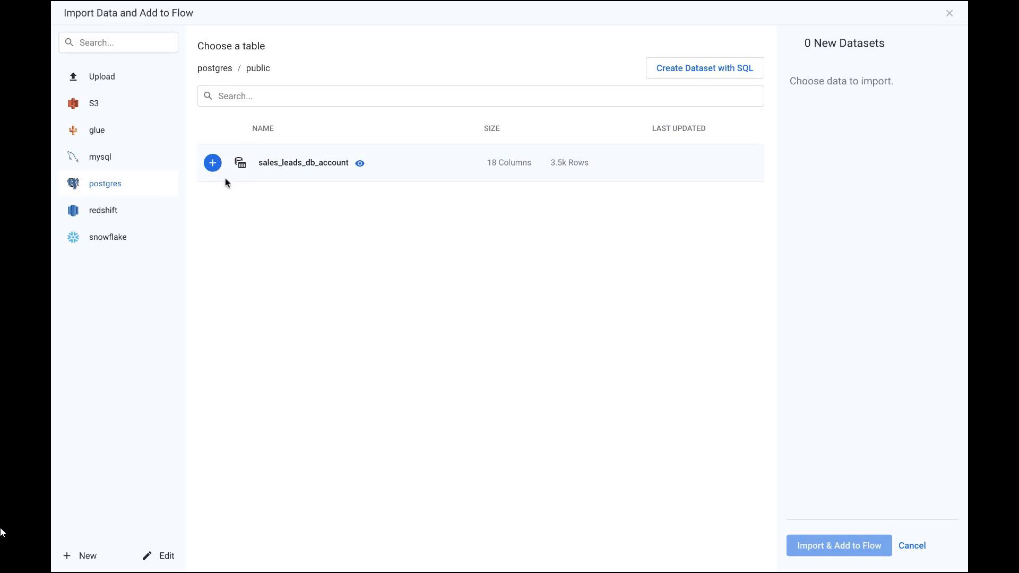
{"action": "left_click", "coordinate": [213, 166]}
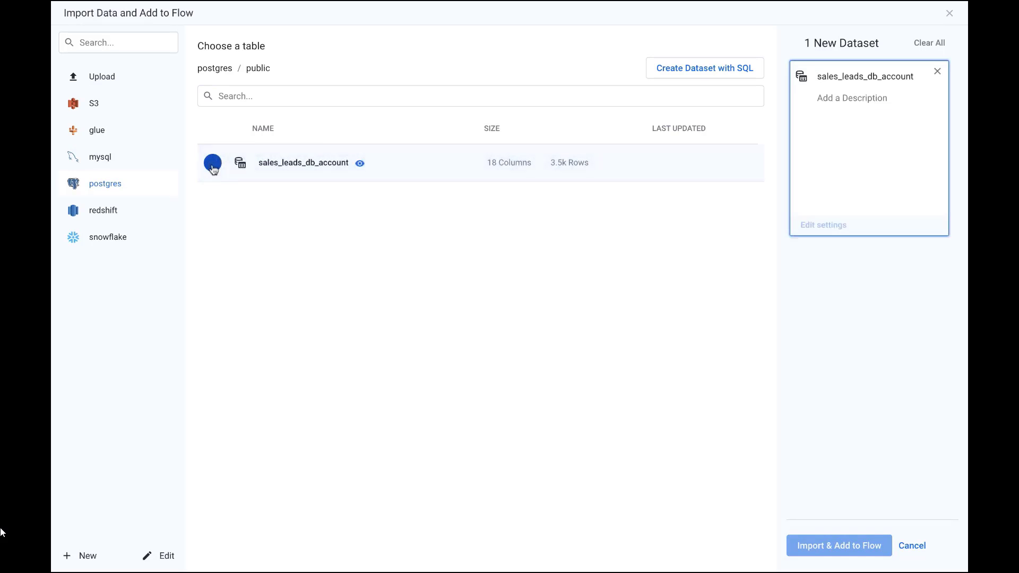
Choose the AdvertisingClickstream table from the snowflake PUBLIC schema and import both chosen datasets into the flow
{"action": "left_click", "coordinate": [121, 242]}
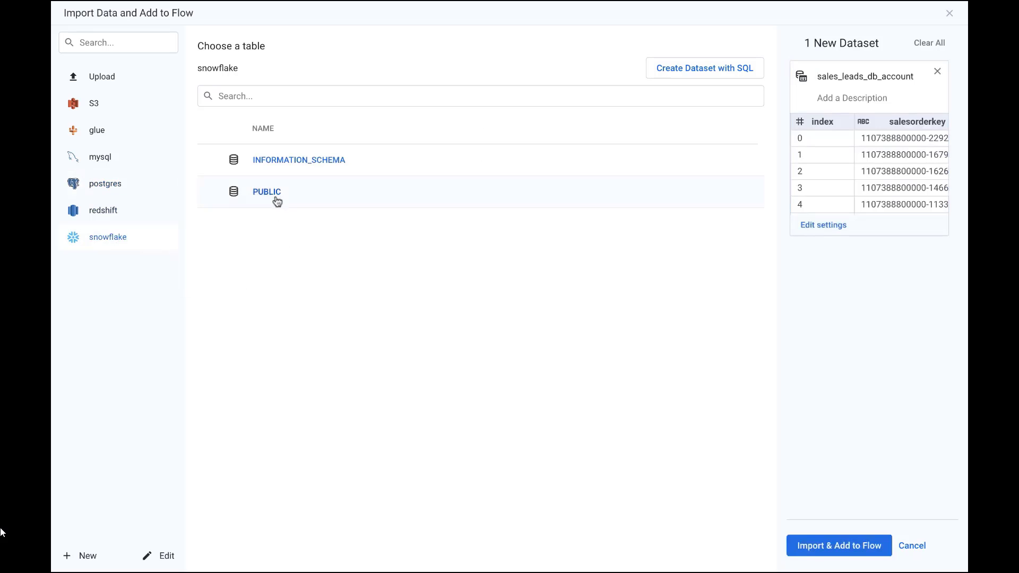
{"action": "left_click", "coordinate": [275, 195]}
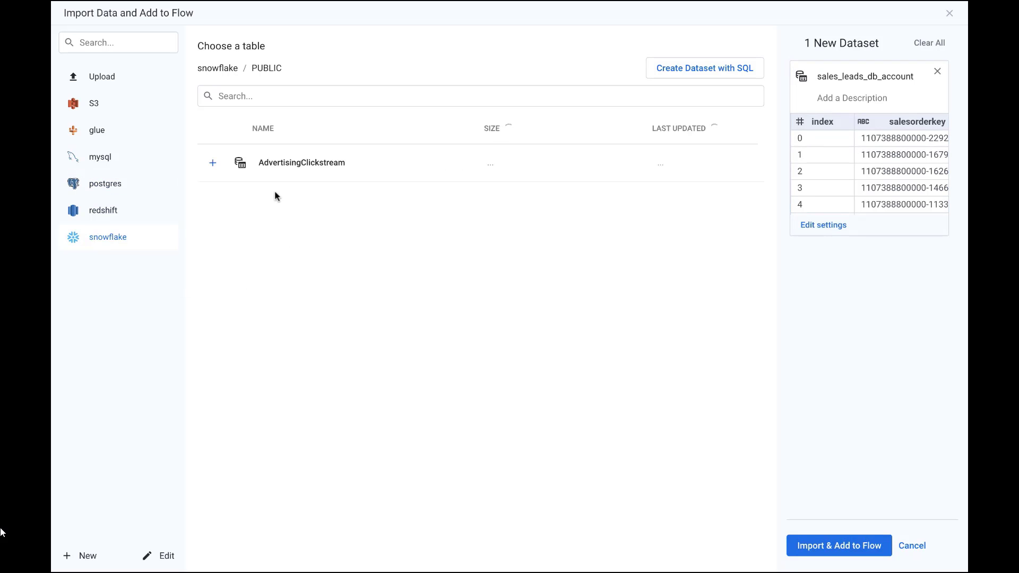
{"action": "left_click", "coordinate": [213, 163]}
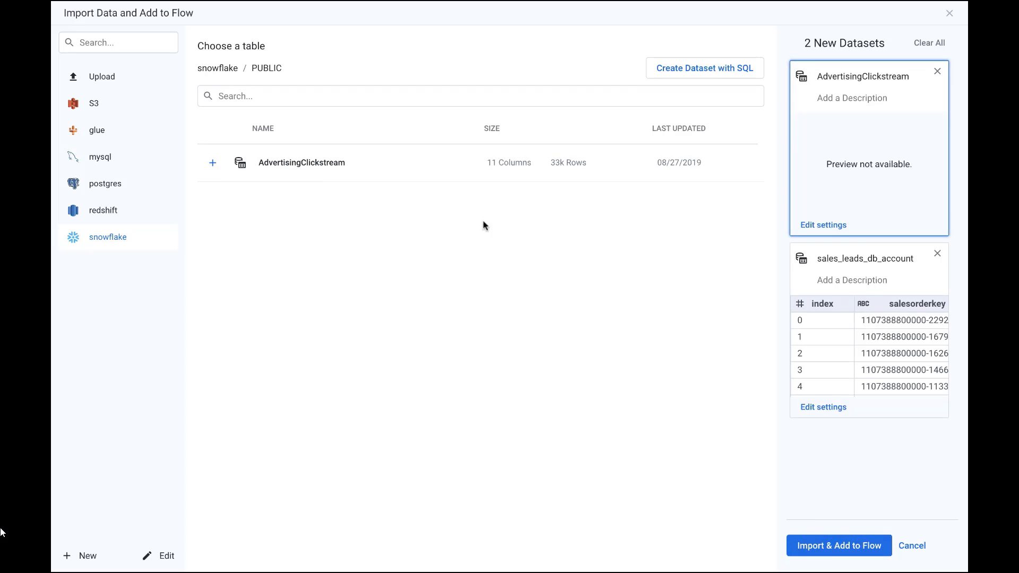
{"action": "left_click", "coordinate": [815, 547]}
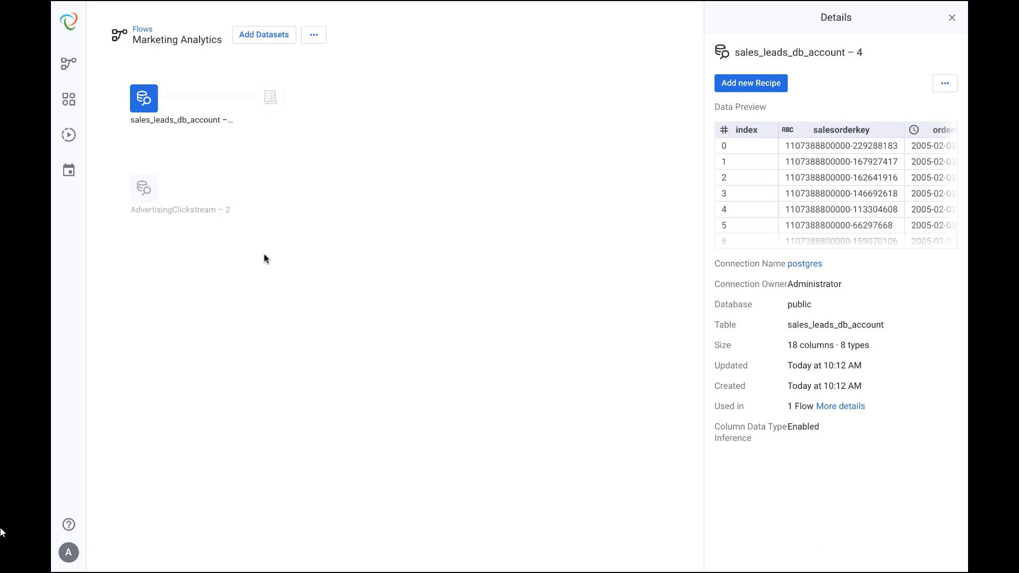
Add a recipe to the AdvertisingClickstream dataset and open that recipe for editing
{"action": "left_click", "coordinate": [150, 198]}
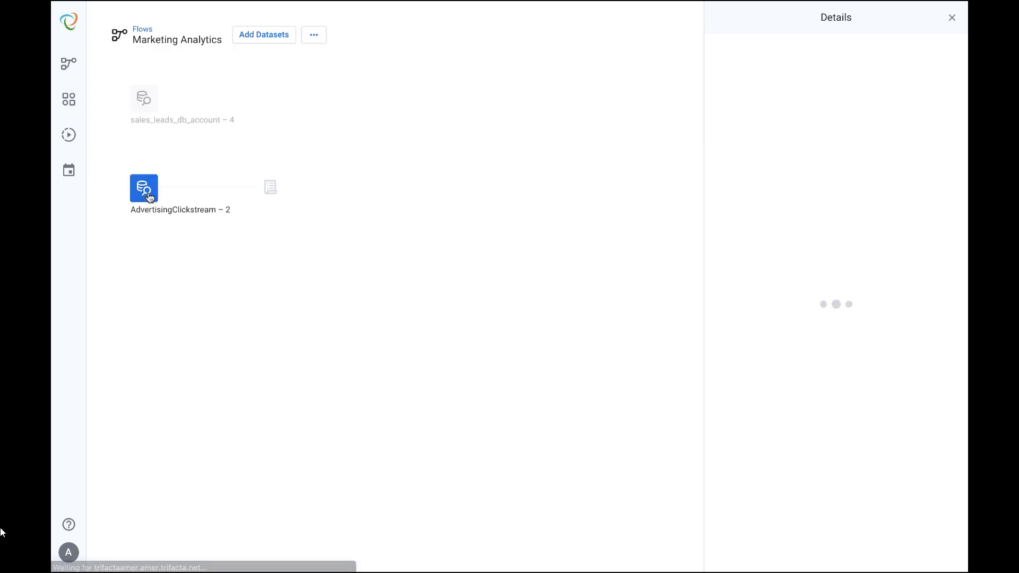
{"action": "left_click", "coordinate": [270, 187]}
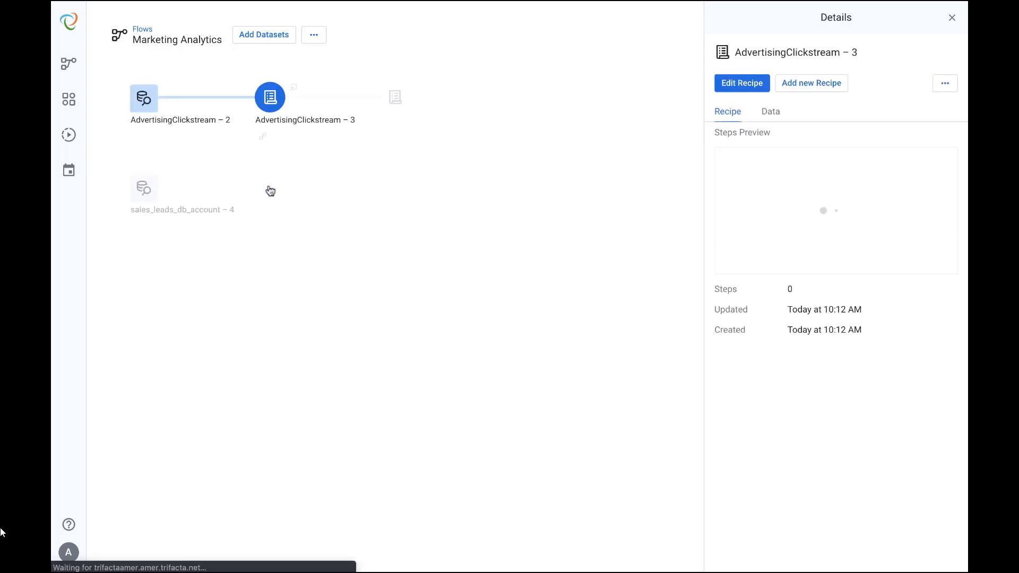
{"action": "right_click", "coordinate": [273, 102]}
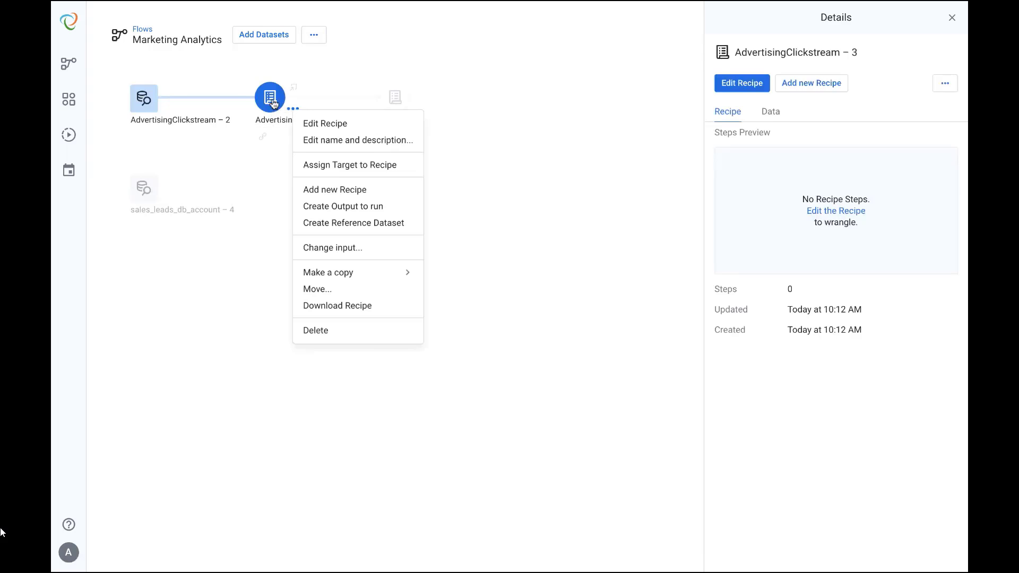
{"action": "left_click", "coordinate": [317, 125]}
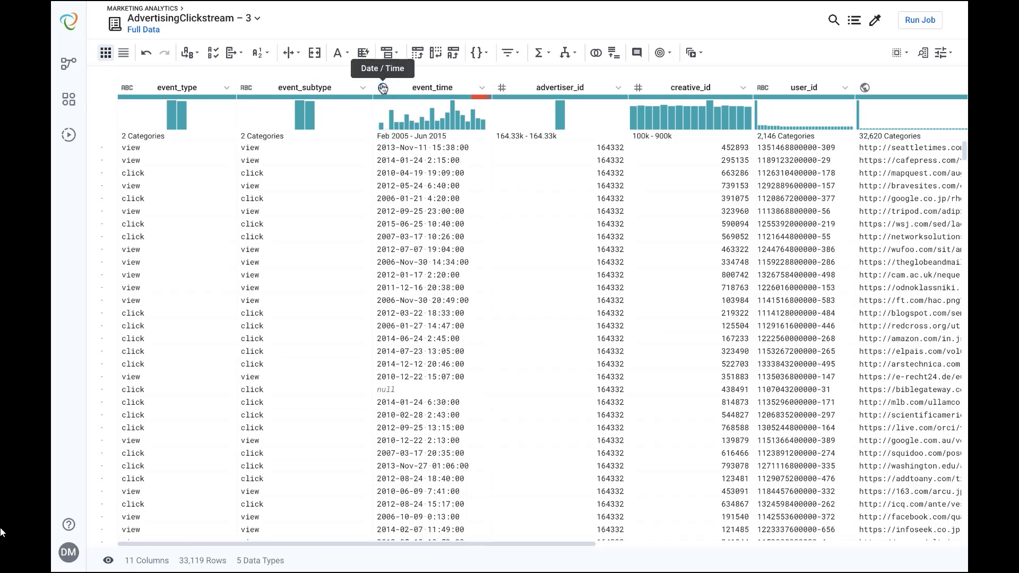
Preview replacing missing event_time values by filling down with the last valid value, with rows sorted by Default
{"action": "mouse_move", "coordinate": [402, 115]}
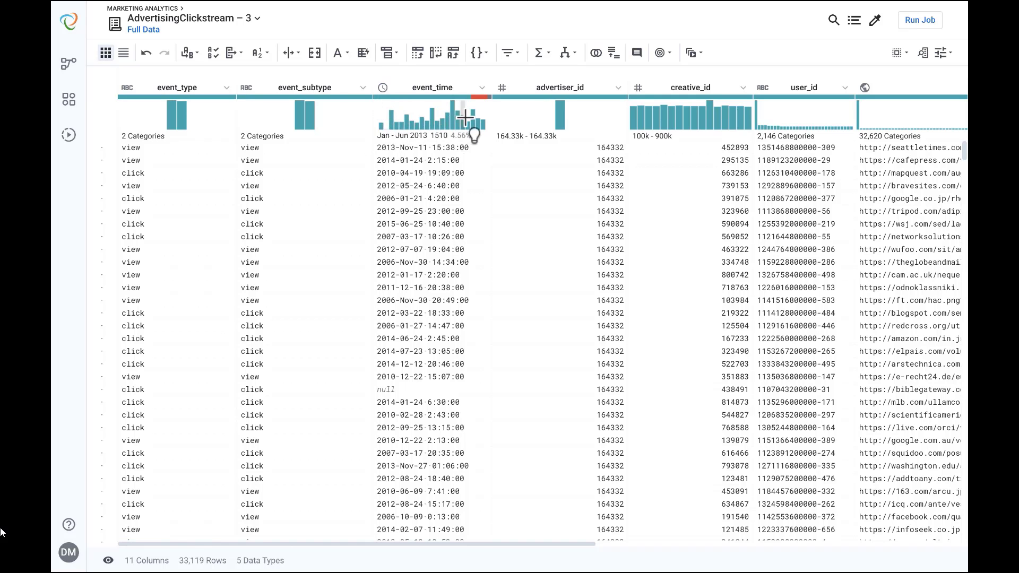
{"action": "mouse_move", "coordinate": [451, 97]}
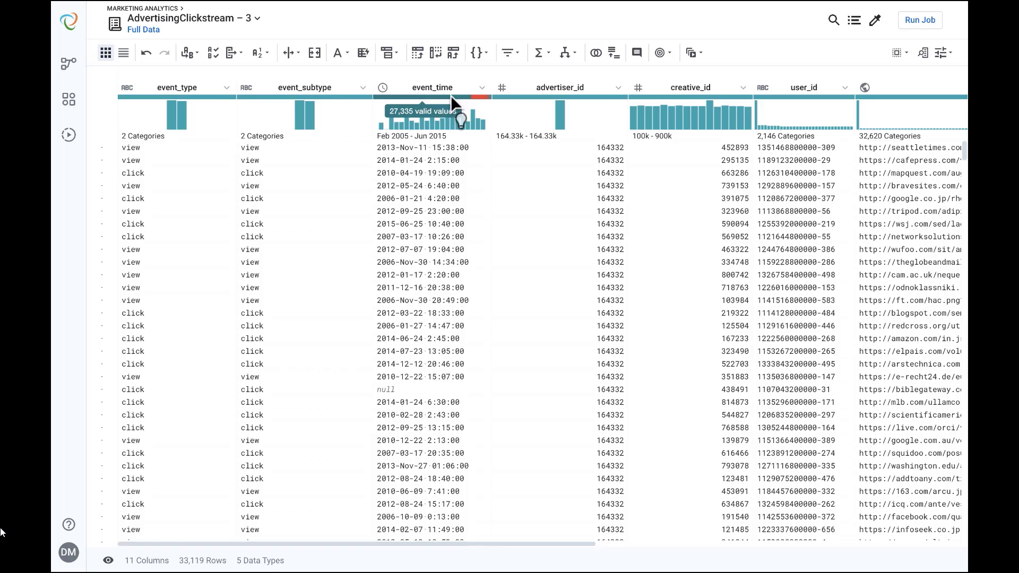
{"action": "left_click", "coordinate": [491, 95]}
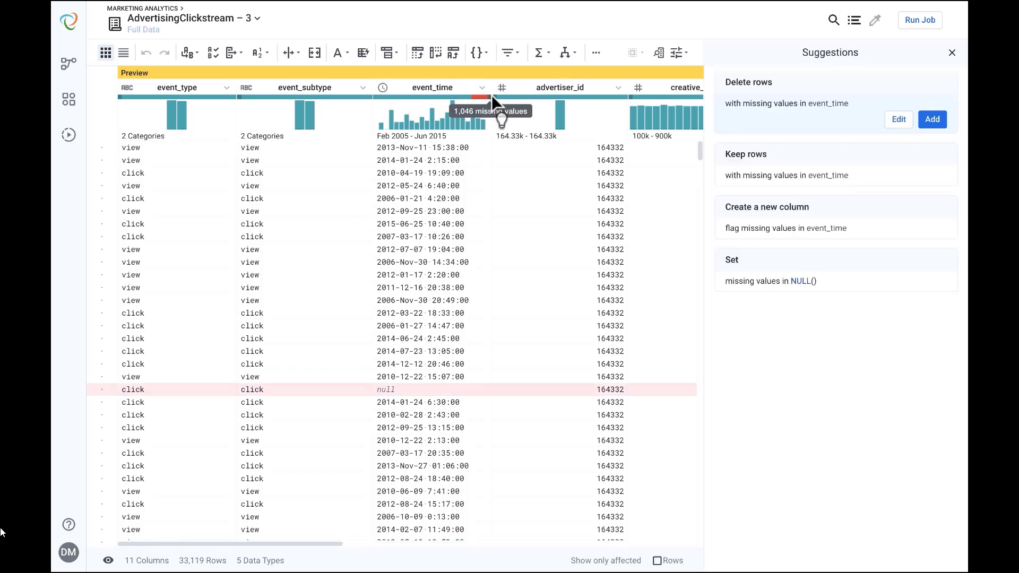
{"action": "left_click", "coordinate": [483, 88]}
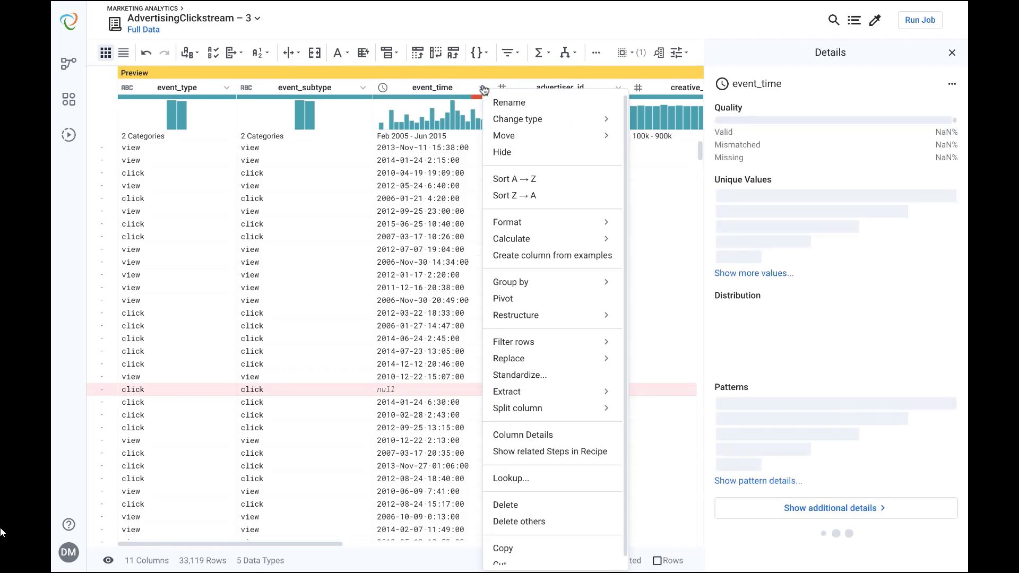
{"action": "mouse_move", "coordinate": [514, 345]}
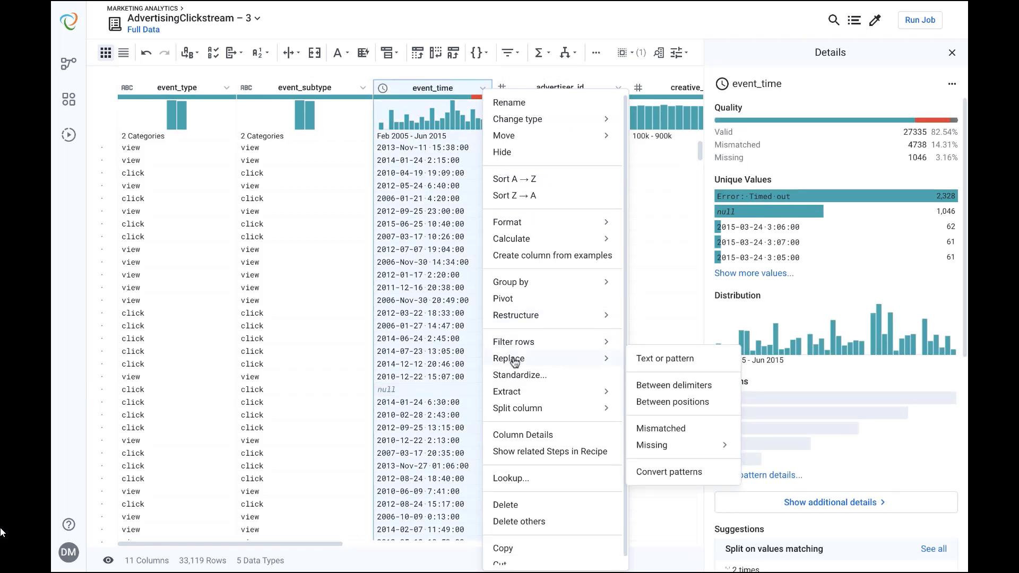
{"action": "mouse_move", "coordinate": [652, 446]}
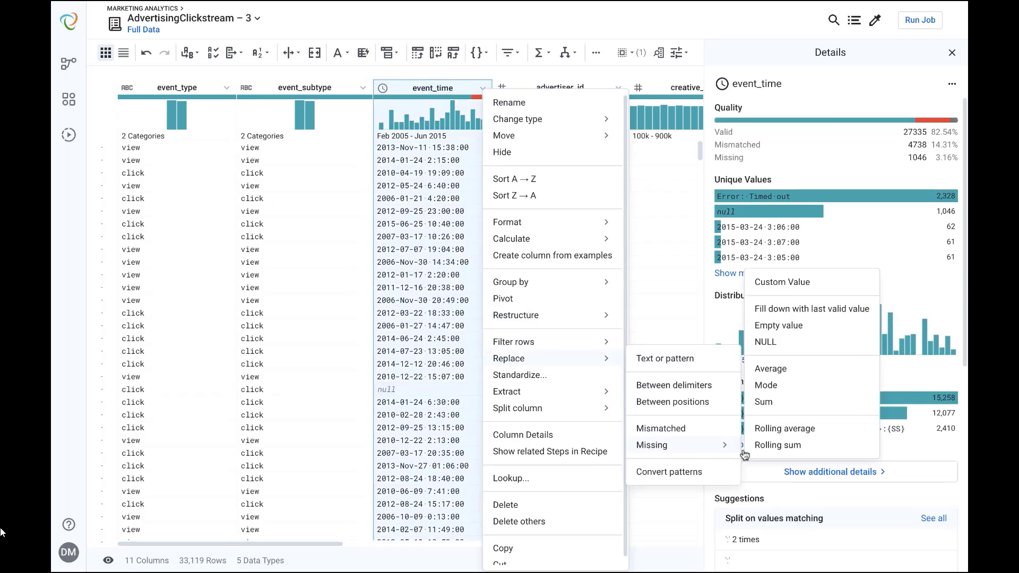
{"action": "left_click", "coordinate": [784, 313]}
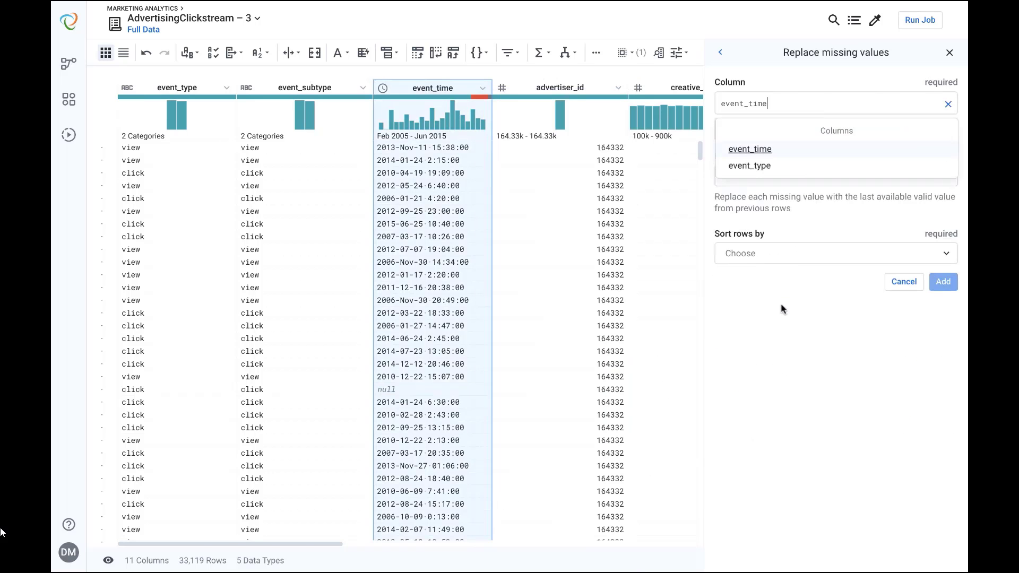
{"action": "left_click", "coordinate": [792, 260]}
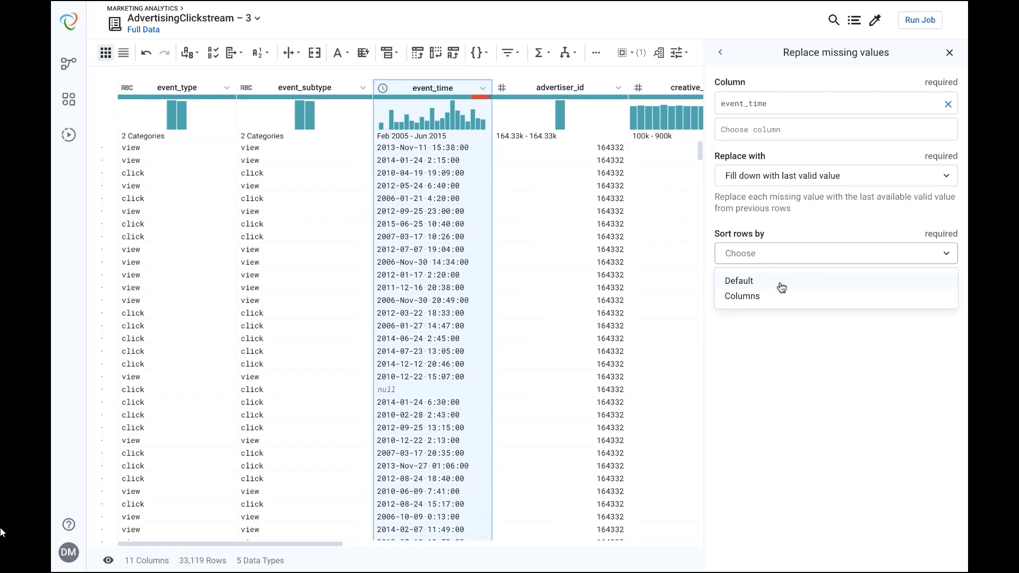
{"action": "left_click", "coordinate": [780, 282]}
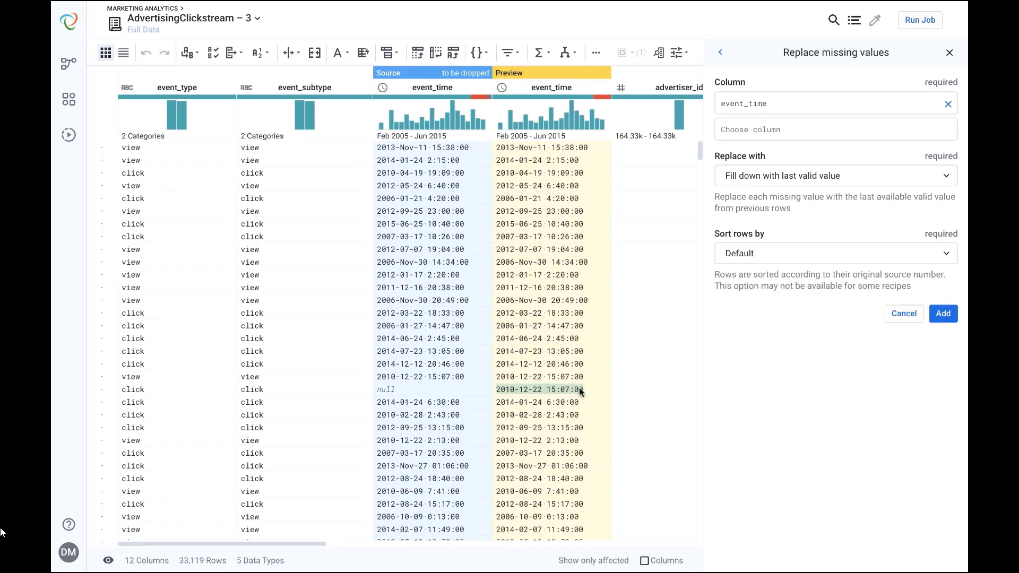
Try a custom value of N/A as the replacement for missing event_time values, and cancel the replacement
{"action": "left_click", "coordinate": [783, 183]}
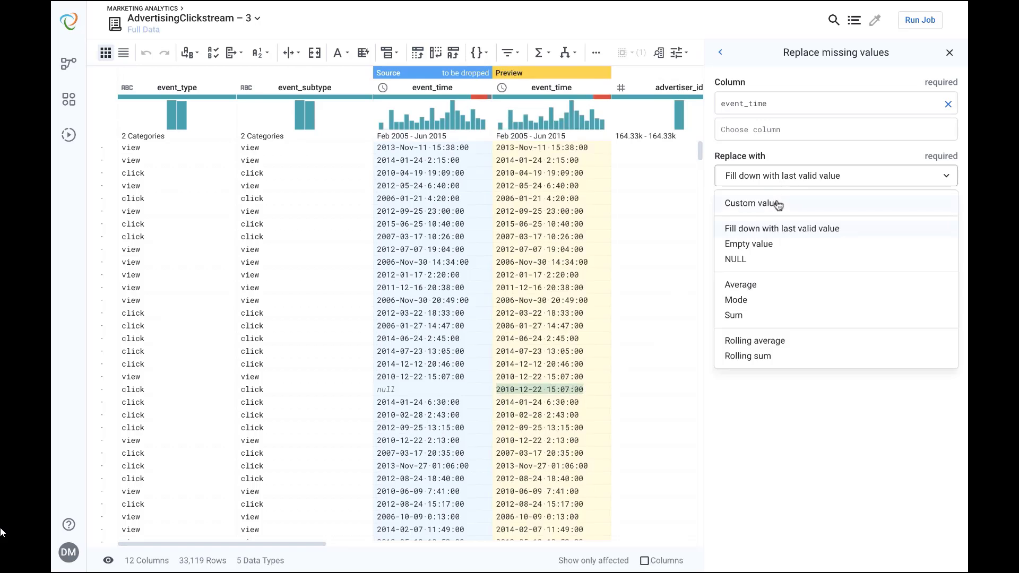
{"action": "left_click", "coordinate": [776, 200]}
{"action": "left_click", "coordinate": [774, 217]}
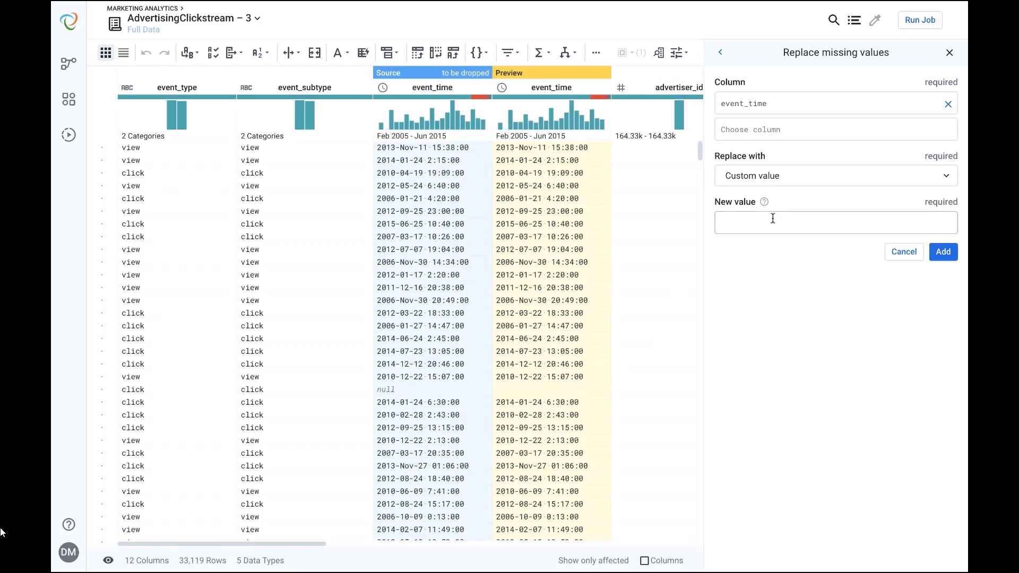
{"action": "type", "text": "N/A"}
{"action": "left_click", "coordinate": [894, 253]}
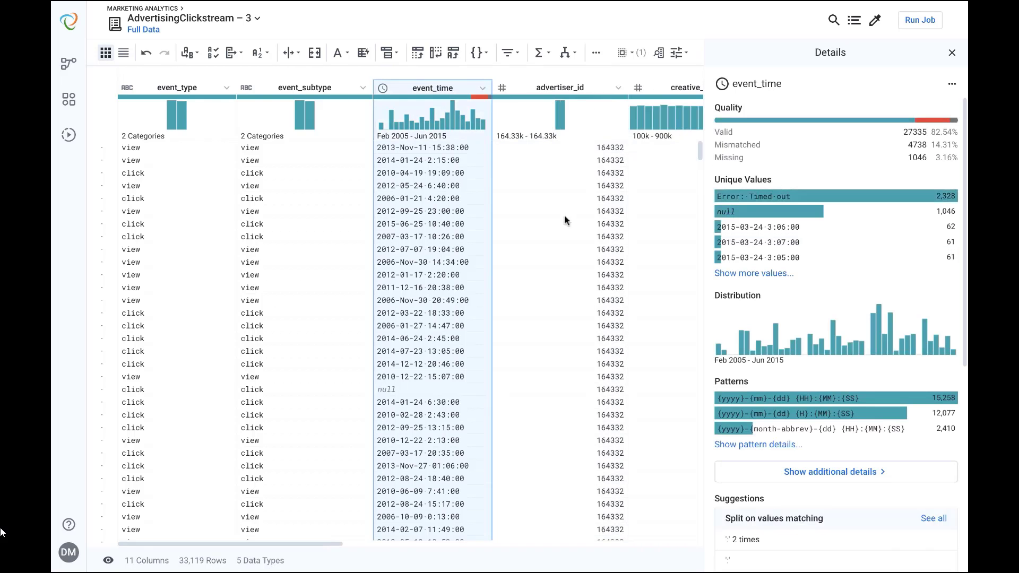
Add the suggested recipe step that deletes rows with missing values in event_time
{"action": "left_click", "coordinate": [489, 97]}
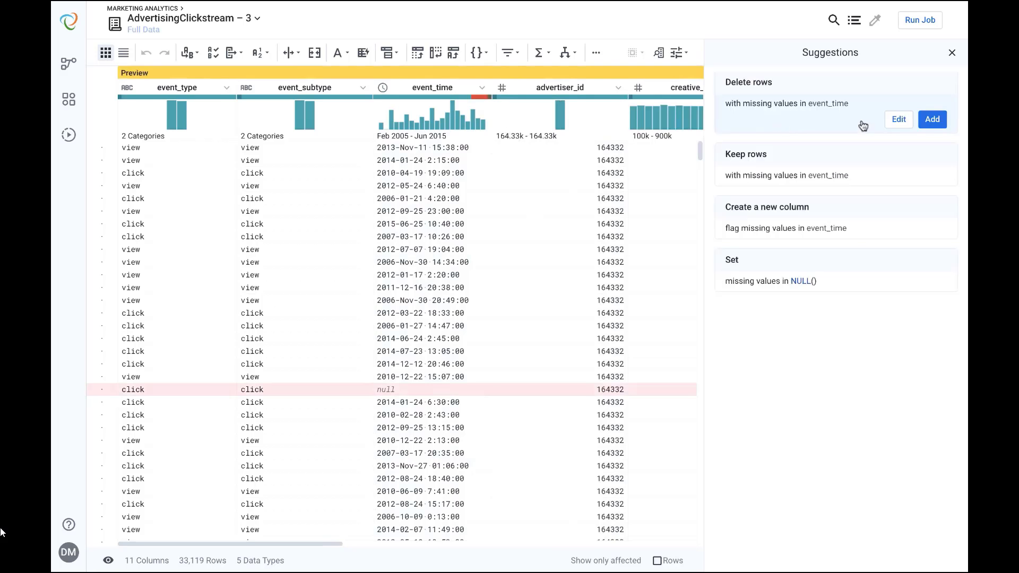
{"action": "left_click", "coordinate": [932, 120]}
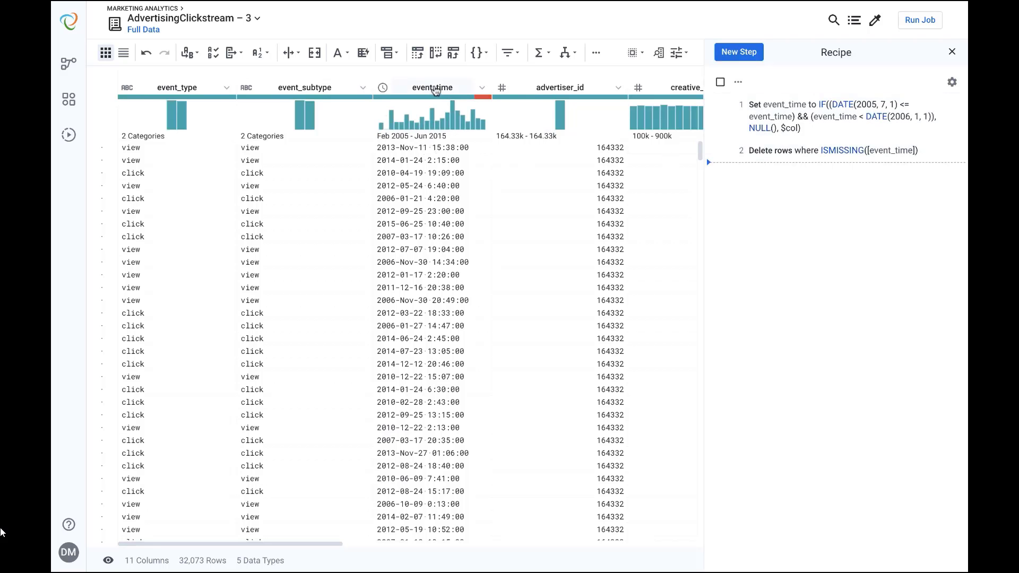
Delete the rows whose event_time value is 'Error: Timed out'
{"action": "left_click", "coordinate": [434, 89]}
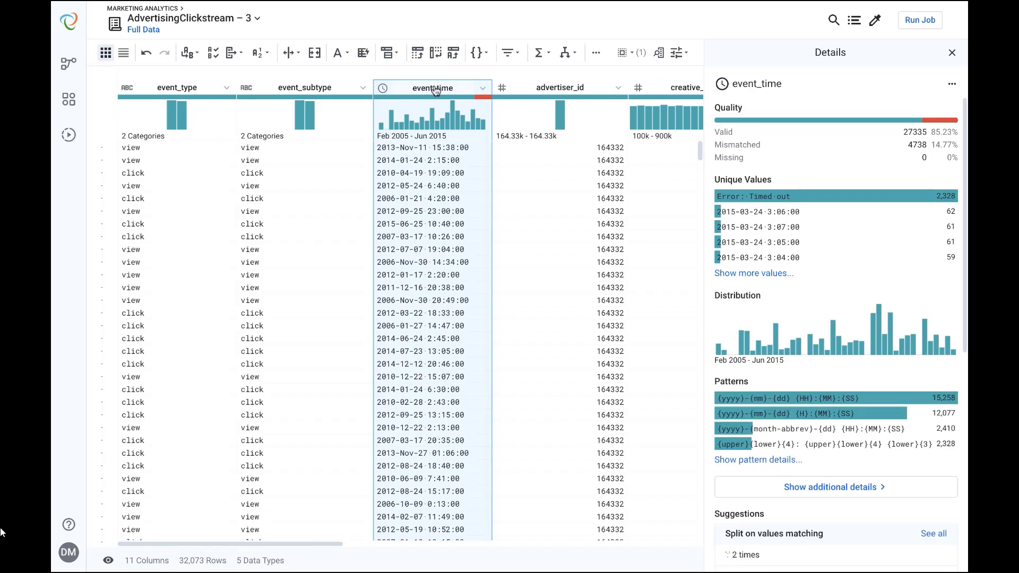
{"action": "left_click", "coordinate": [773, 197]}
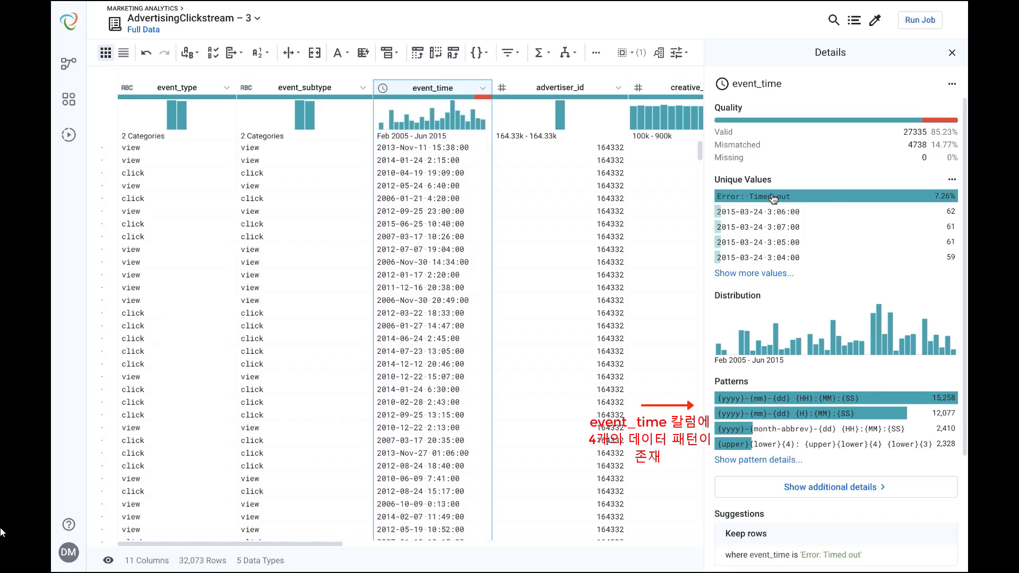
{"action": "left_click", "coordinate": [772, 198]}
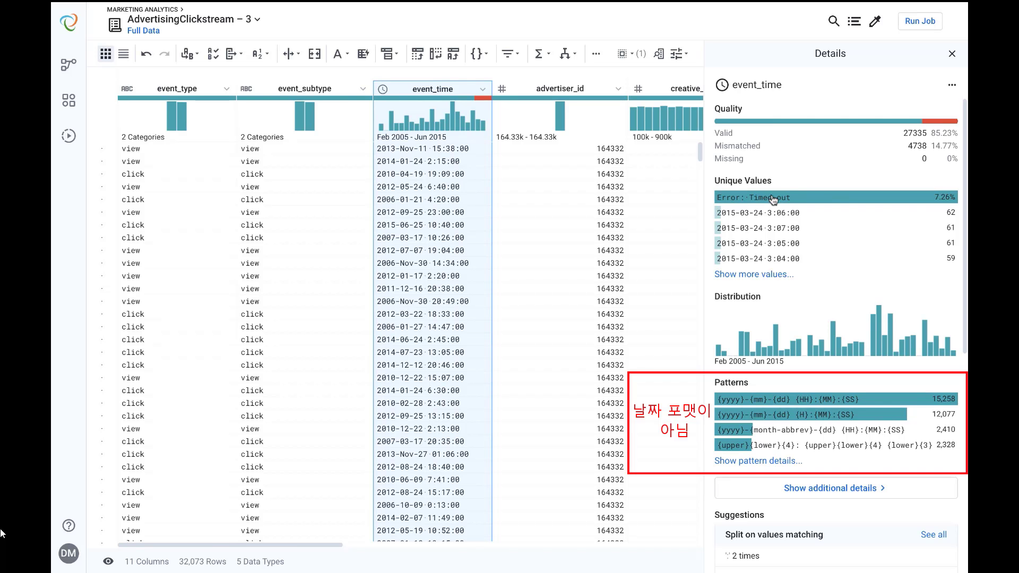
{"action": "left_click", "coordinate": [772, 199]}
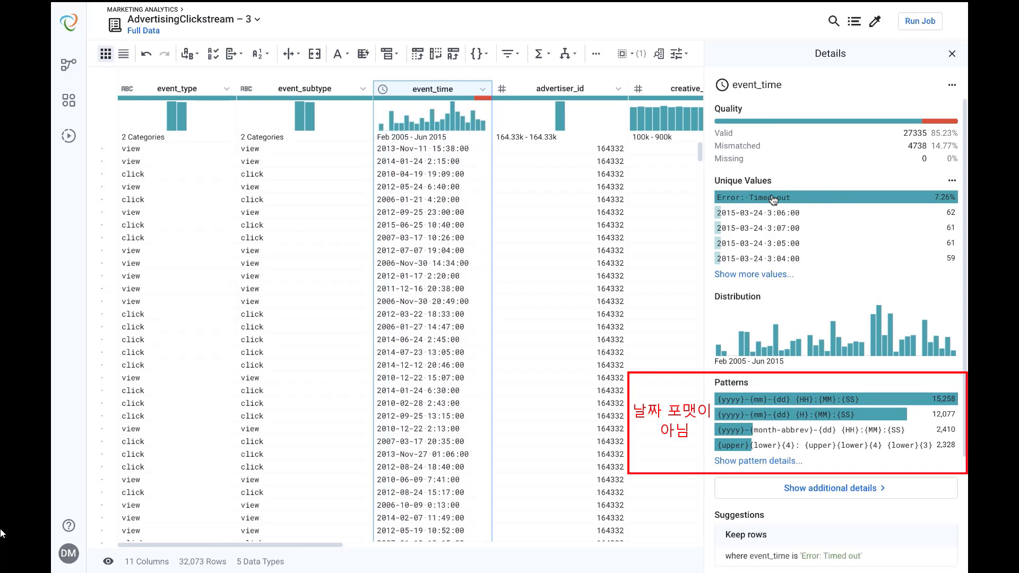
{"action": "right_click", "coordinate": [772, 198]}
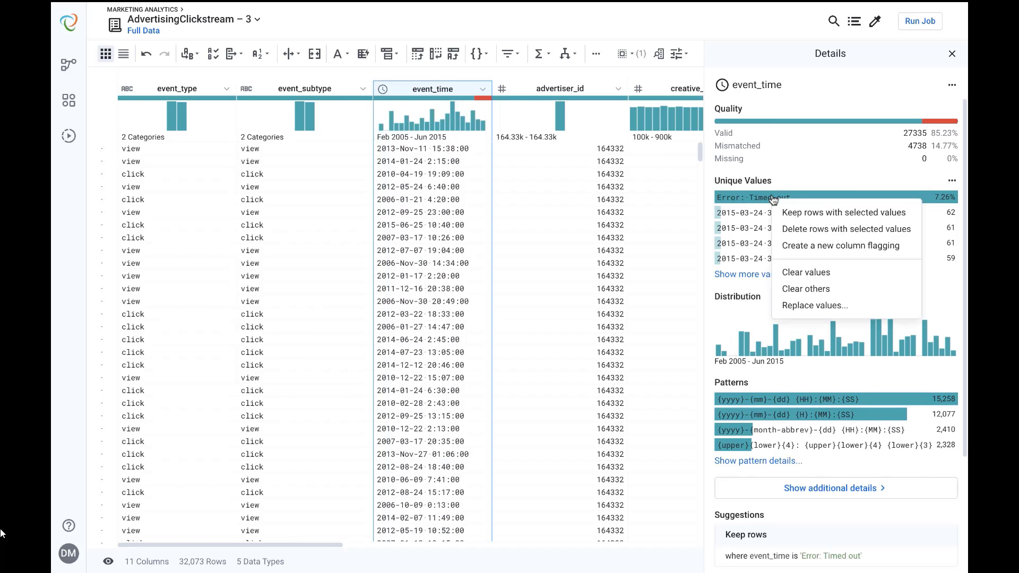
{"action": "left_click", "coordinate": [799, 234]}
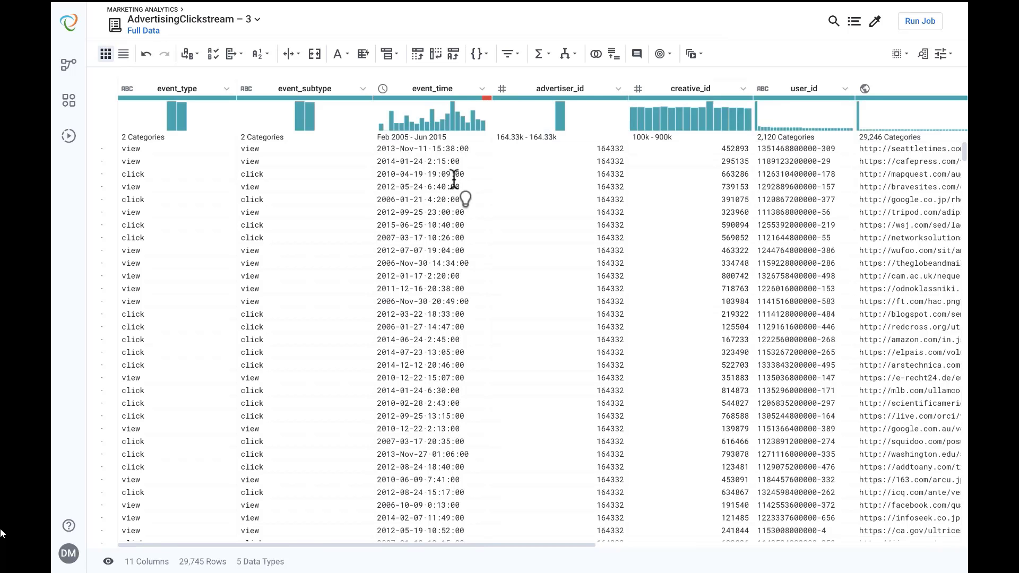
Create a Date column from event_time by example, giving 03-17-2007 for the first source value, and add it to the recipe
{"action": "left_click", "coordinate": [487, 98]}
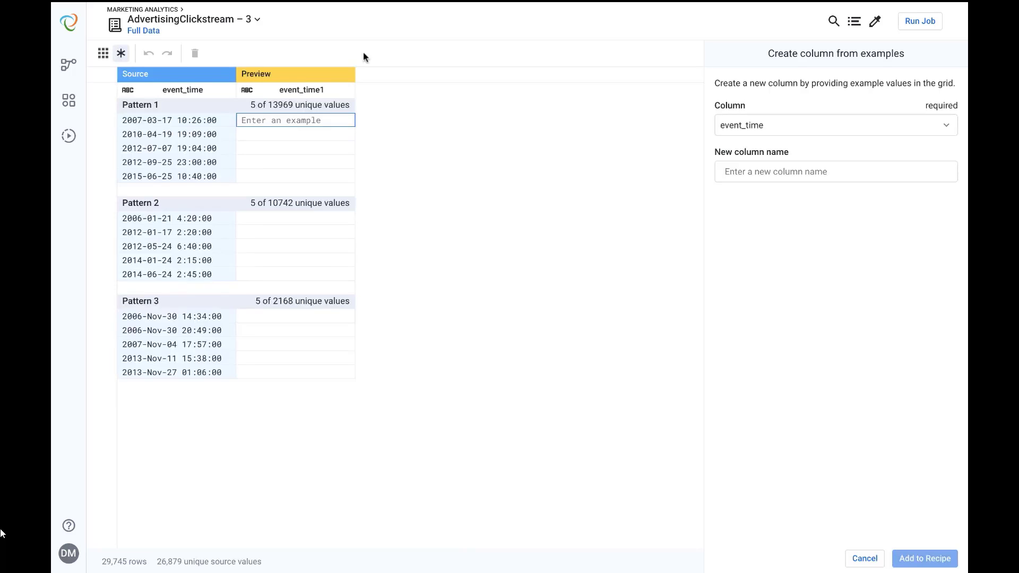
{"action": "type", "text": "03-17"}
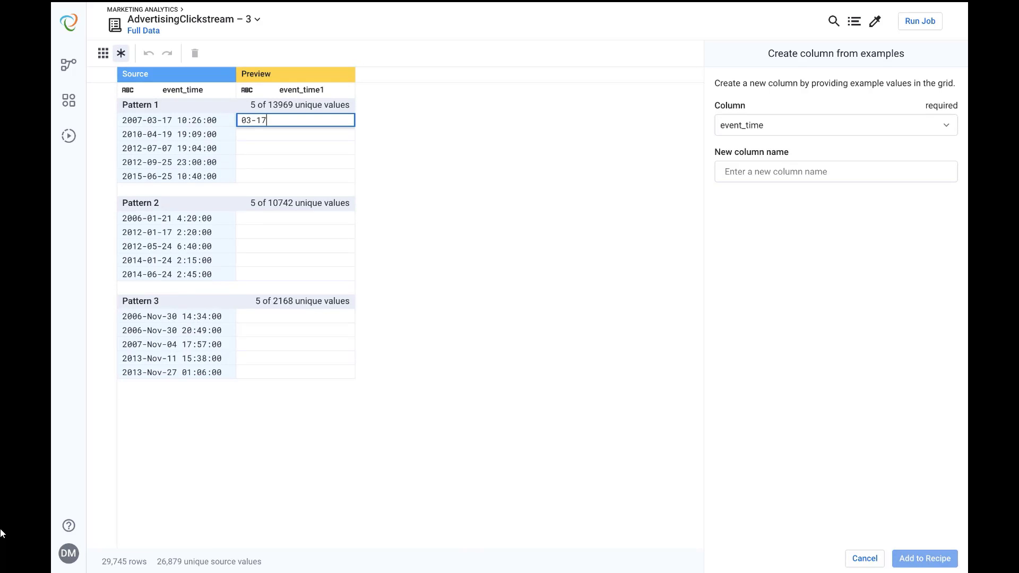
{"action": "type", "text": "-2007"}
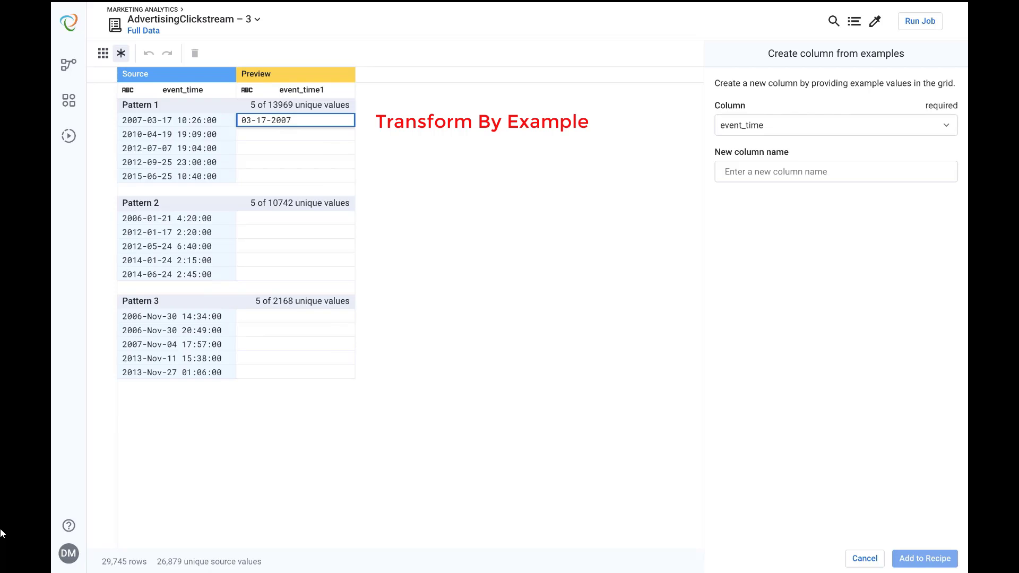
{"action": "key", "text": "Return"}
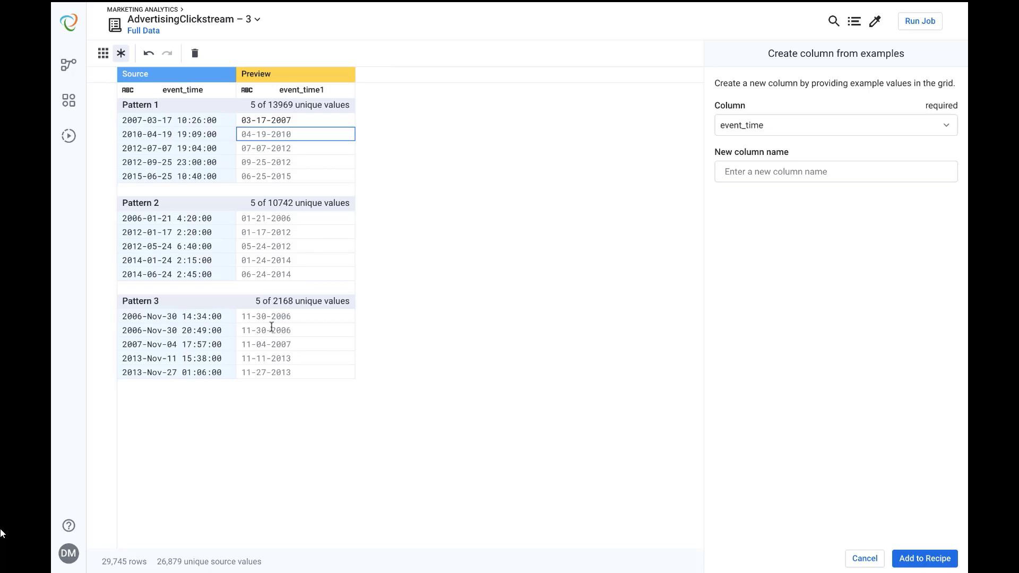
{"action": "left_click", "coordinate": [725, 176]}
{"action": "type", "text": "Date"}
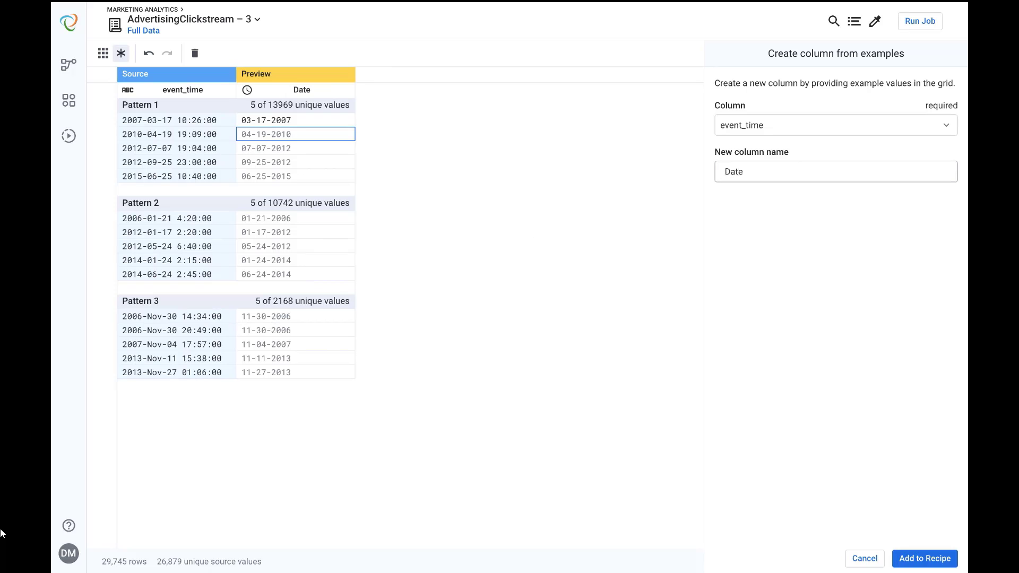
{"action": "left_click", "coordinate": [918, 560]}
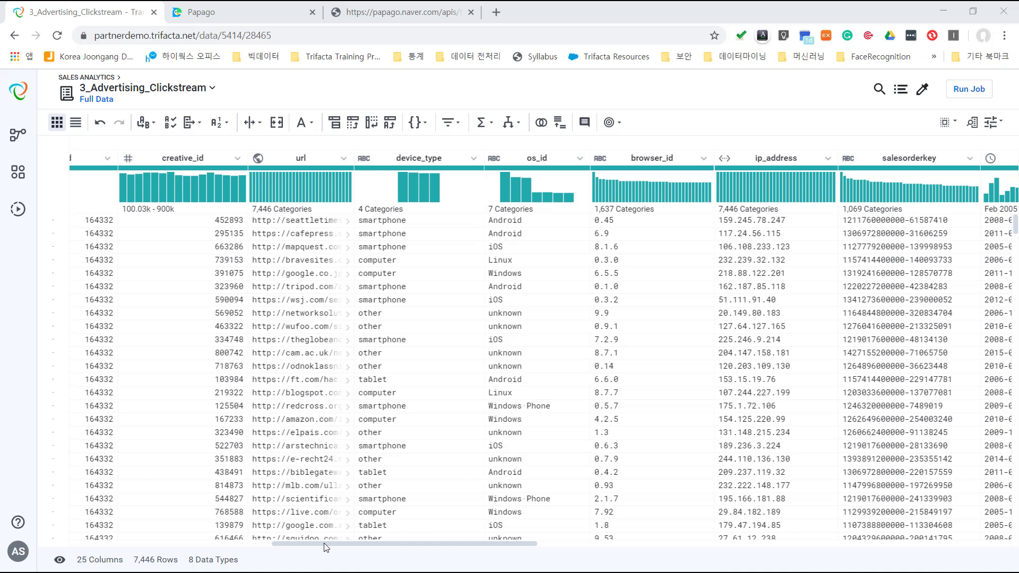
Examine the column operations available for event_time, including its format and datetime format options
{"action": "left_click_drag", "start_coordinate": [323, 542], "coordinate": [249, 543]}
{"action": "left_click", "coordinate": [208, 160]}
{"action": "mouse_move", "coordinate": [240, 303]}
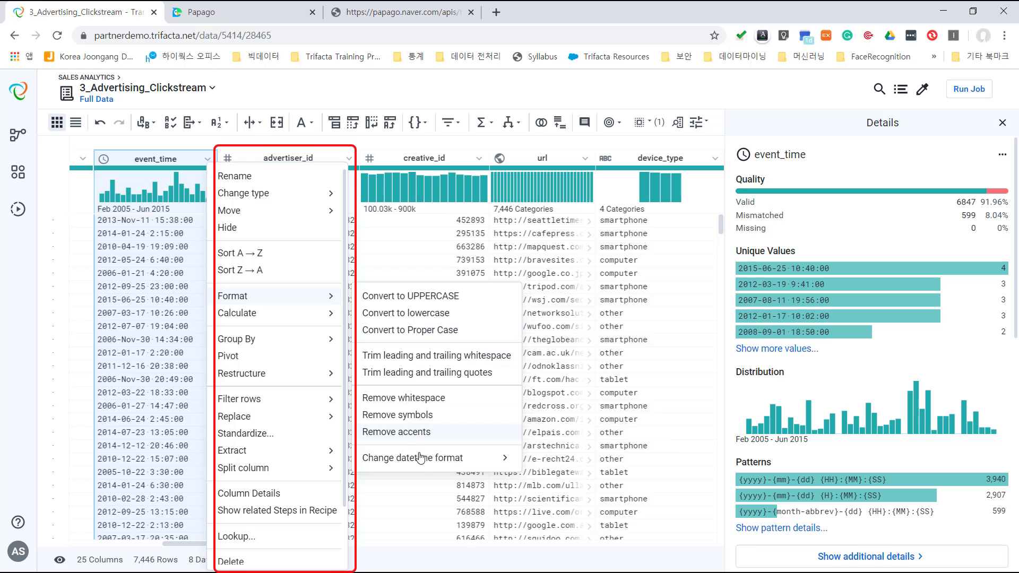
{"action": "mouse_move", "coordinate": [421, 464]}
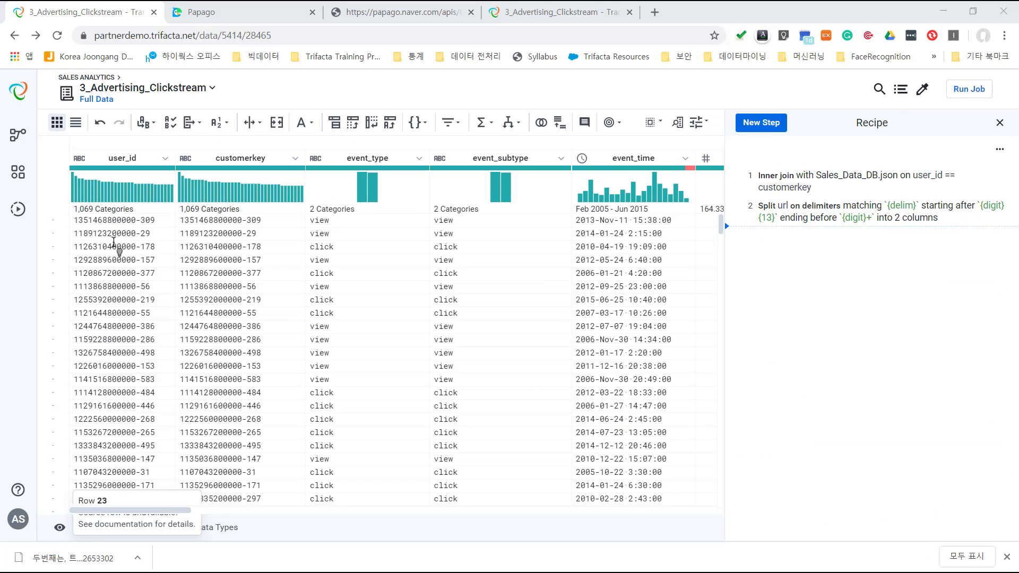
Examine the suggested transformations for the user_id, event_type and event_subtype columns, previewing the rename and Decimal type change on user_id
{"action": "left_click", "coordinate": [129, 160]}
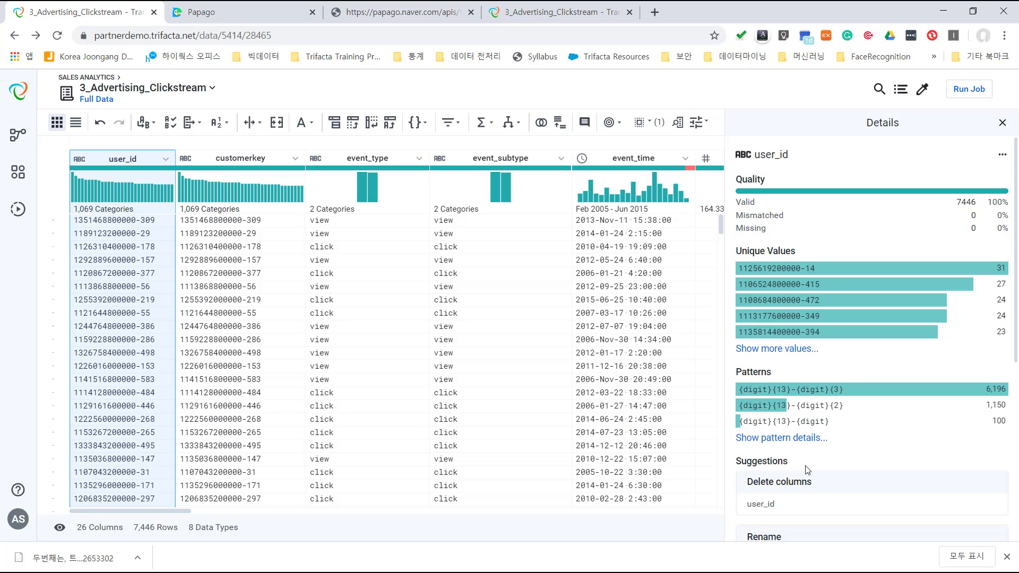
{"action": "scroll", "coordinate": [808, 465], "scroll_direction": "down", "scroll_amount": 4}
{"action": "scroll", "coordinate": [807, 470], "scroll_direction": "down", "scroll_amount": 1}
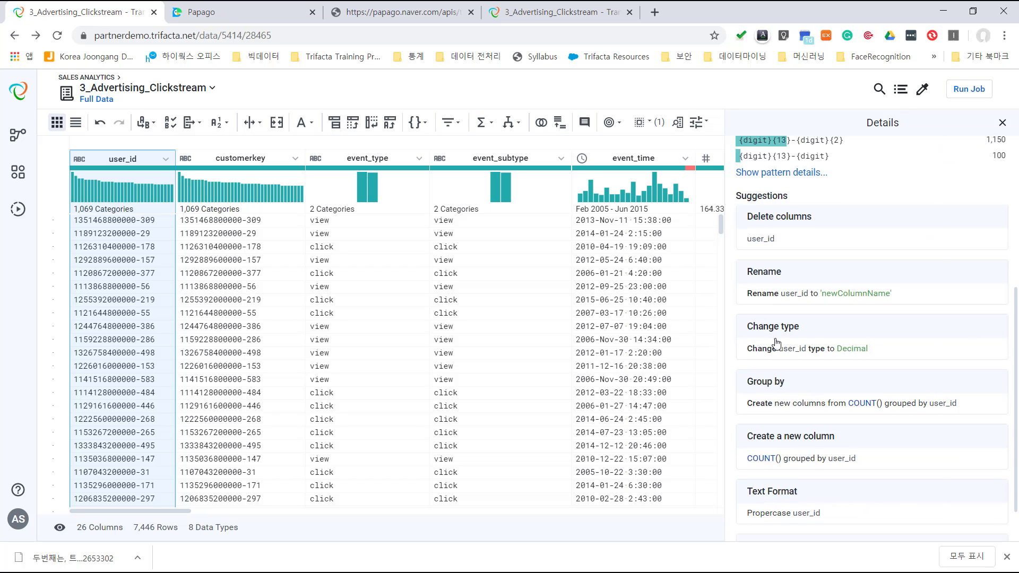
{"action": "mouse_move", "coordinate": [779, 300]}
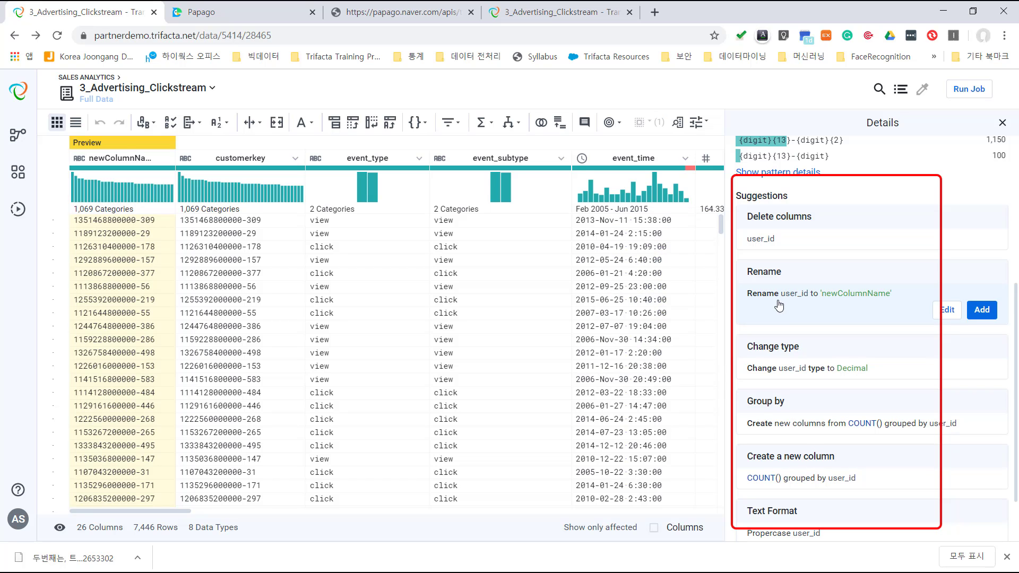
{"action": "mouse_move", "coordinate": [777, 373]}
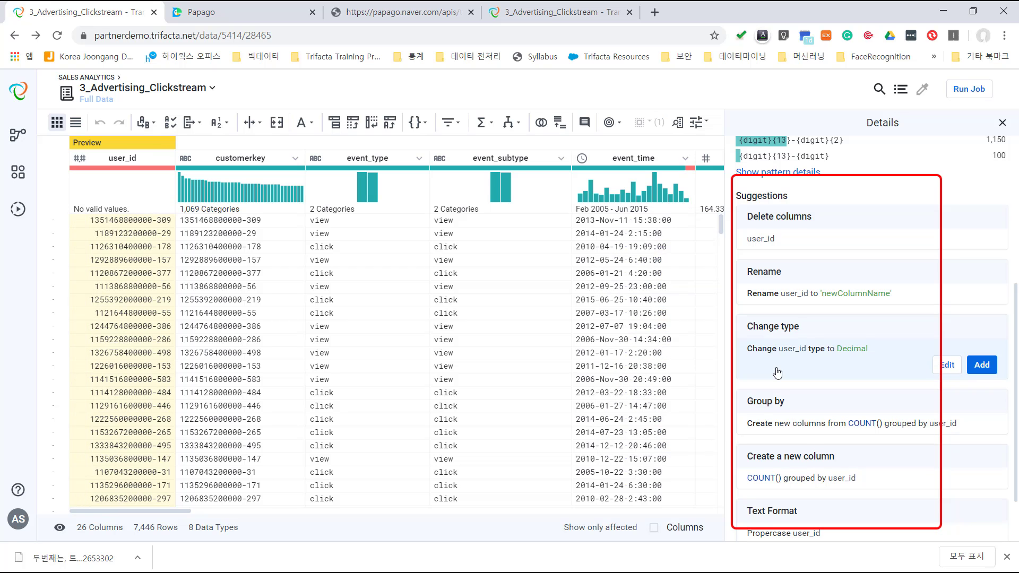
{"action": "left_click", "coordinate": [375, 165]}
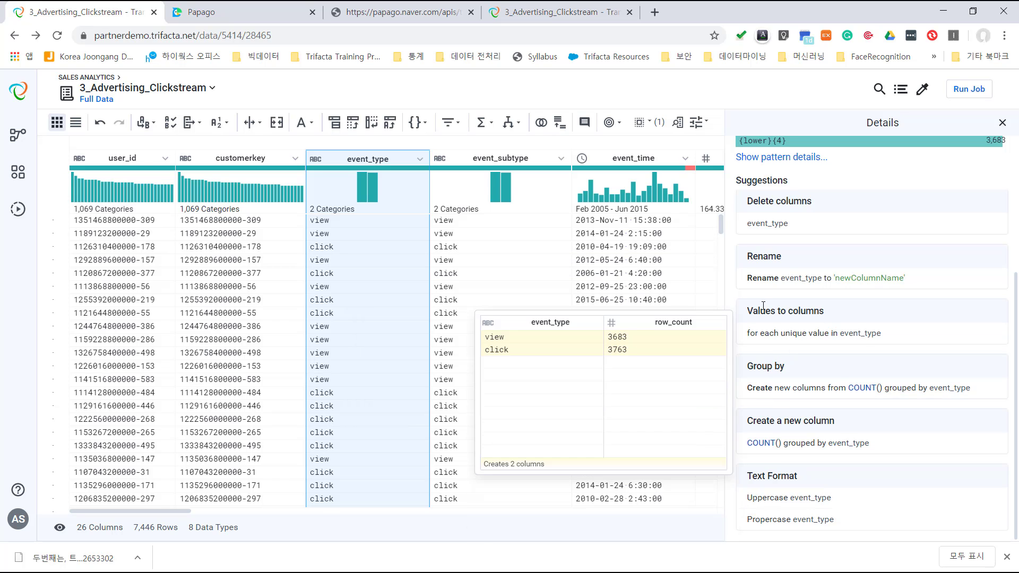
{"action": "left_click", "coordinate": [510, 159]}
Find the url1 column and add the suggested extraction of `{digit}{9}` starting after `{digit}{4}` and ending before `{end}`, based on the trailing URL digits
{"action": "left_click", "coordinate": [679, 123]}
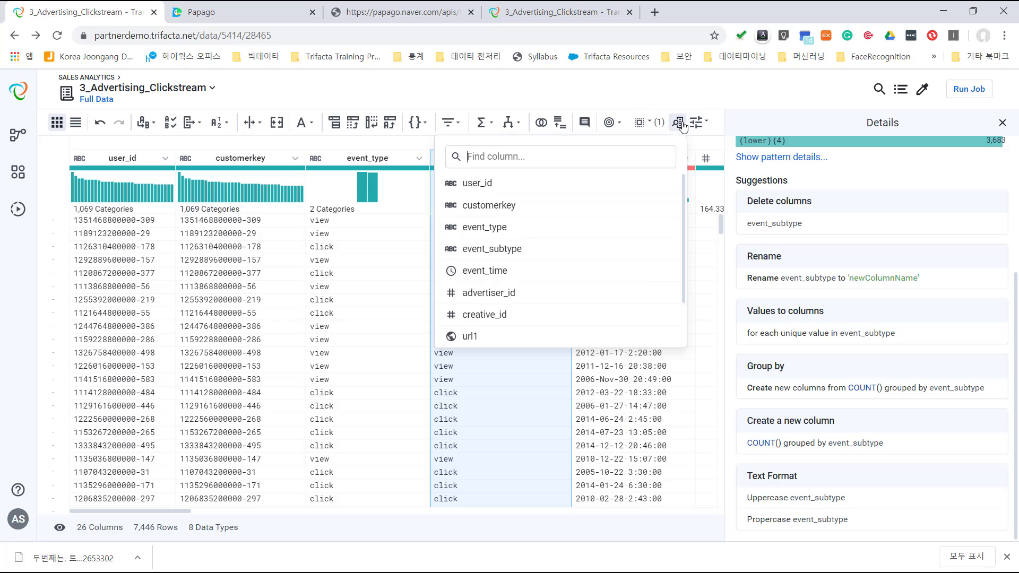
{"action": "type", "text": "url1"}
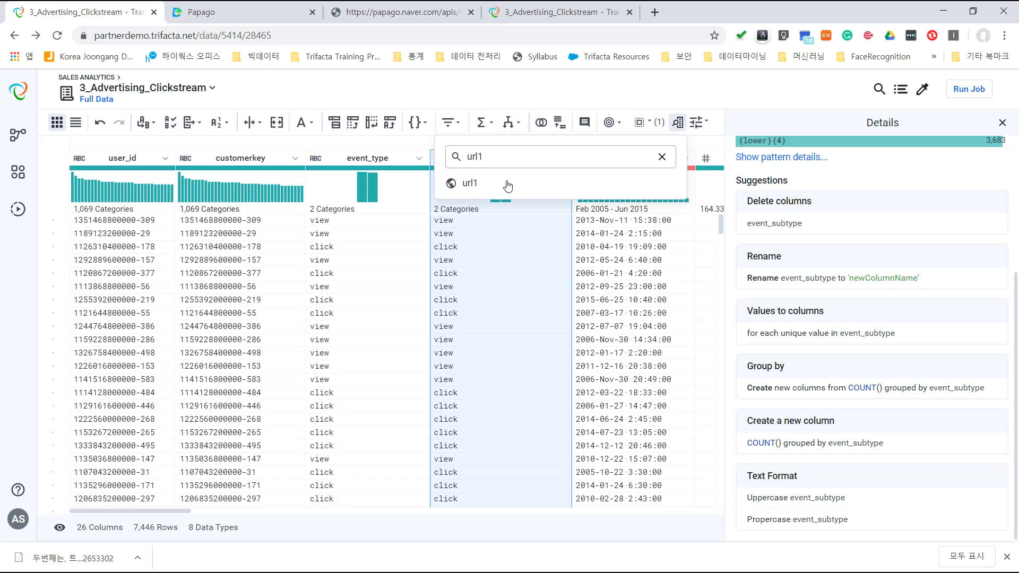
{"action": "left_click", "coordinate": [478, 183]}
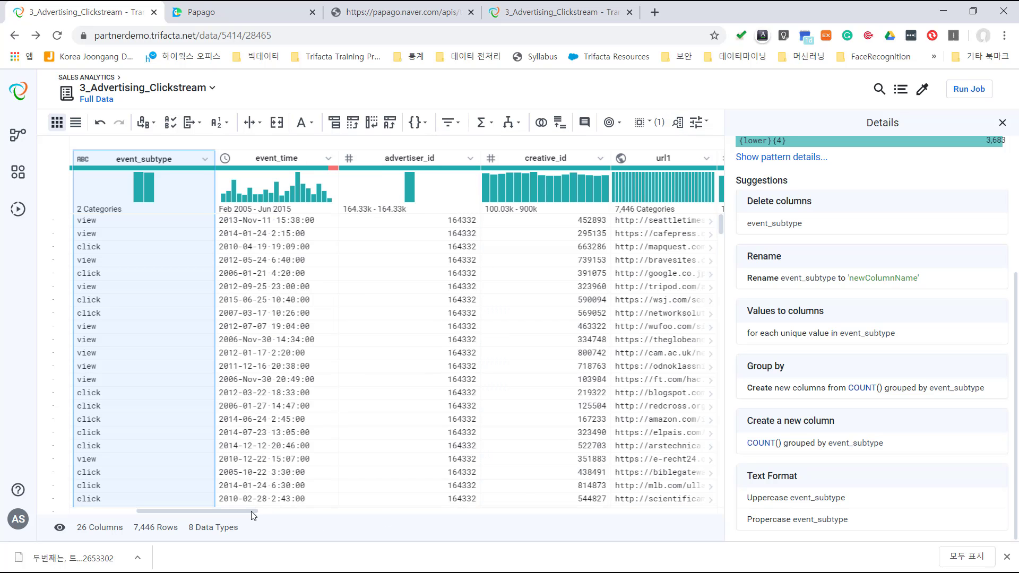
{"action": "left_click_drag", "start_coordinate": [247, 508], "coordinate": [327, 508]}
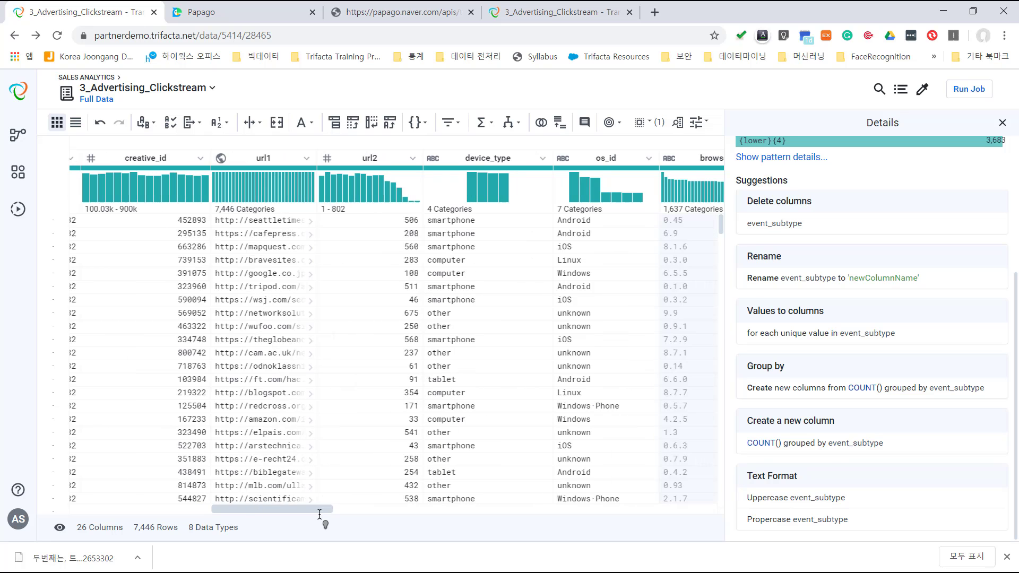
{"action": "left_click", "coordinate": [223, 220]}
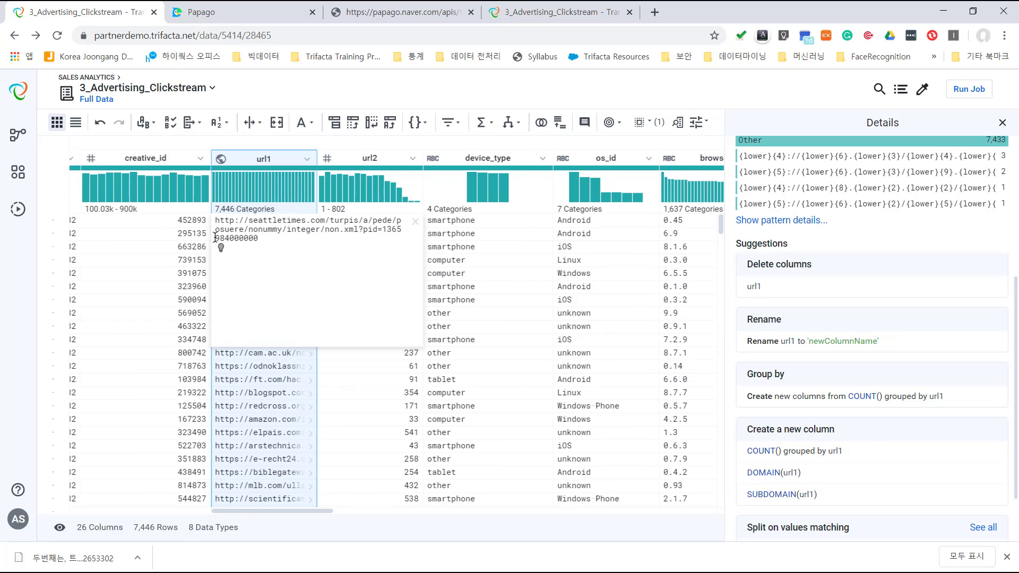
{"action": "left_click_drag", "start_coordinate": [215, 237], "coordinate": [265, 245]}
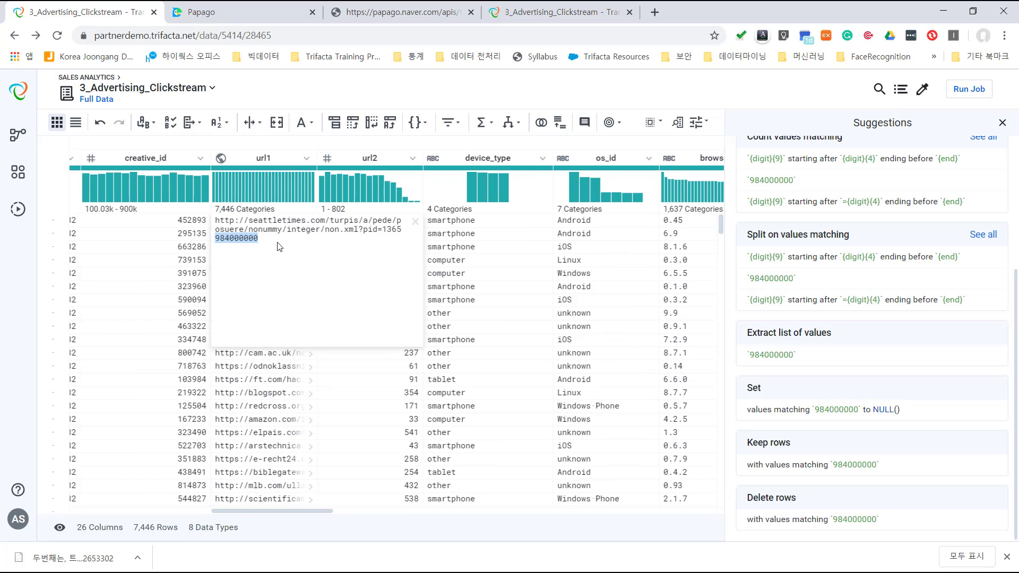
{"action": "mouse_move", "coordinate": [836, 262]}
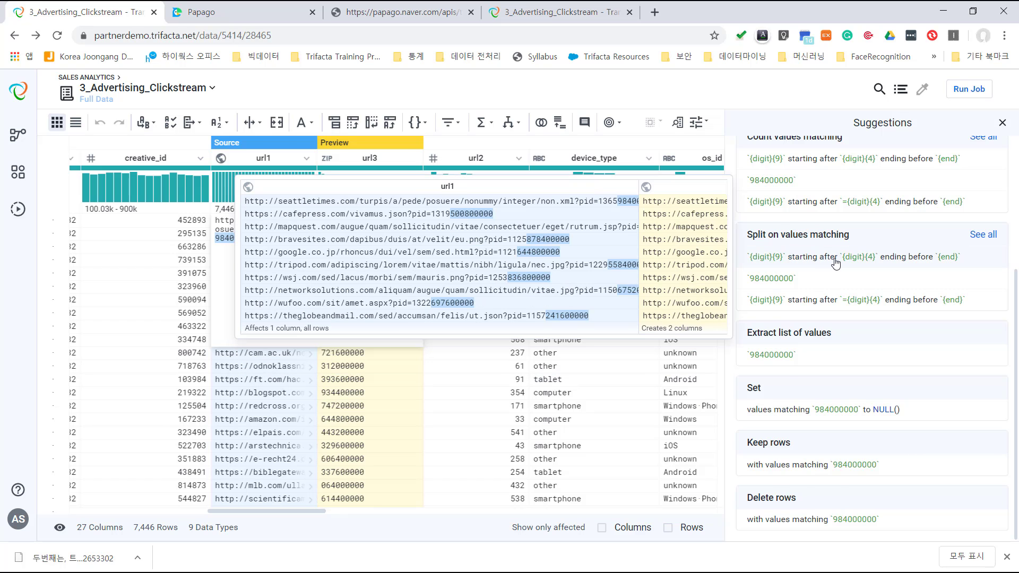
{"action": "scroll", "coordinate": [836, 263], "scroll_direction": "up", "scroll_amount": 4}
{"action": "mouse_move", "coordinate": [782, 184]}
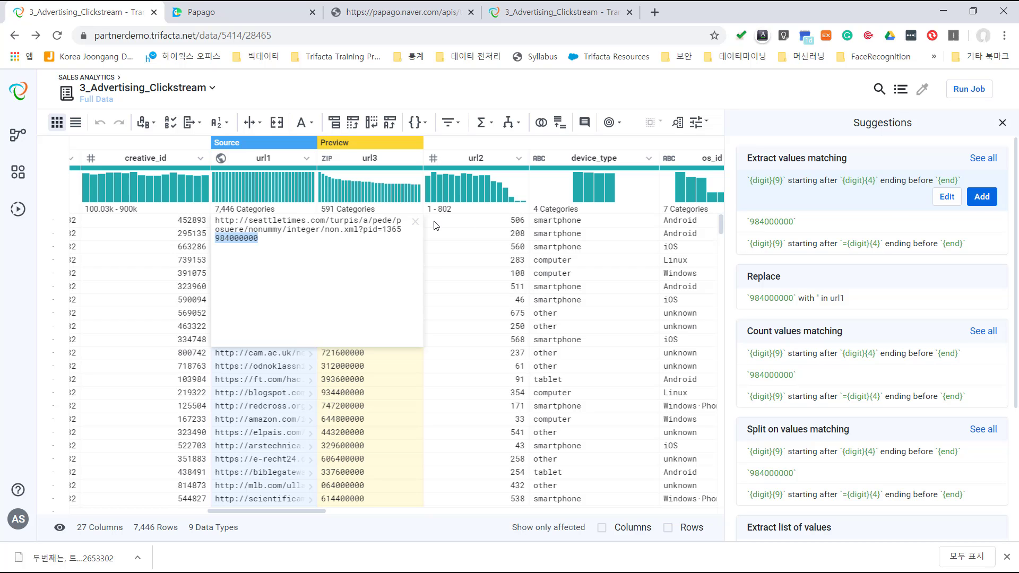
{"action": "left_click", "coordinate": [416, 223]}
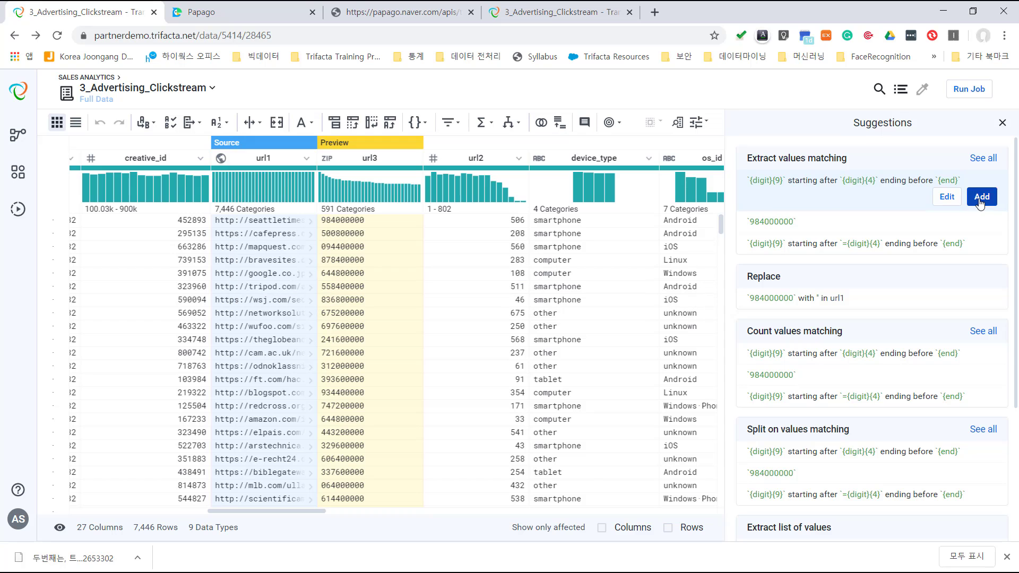
{"action": "left_click", "coordinate": [980, 197]}
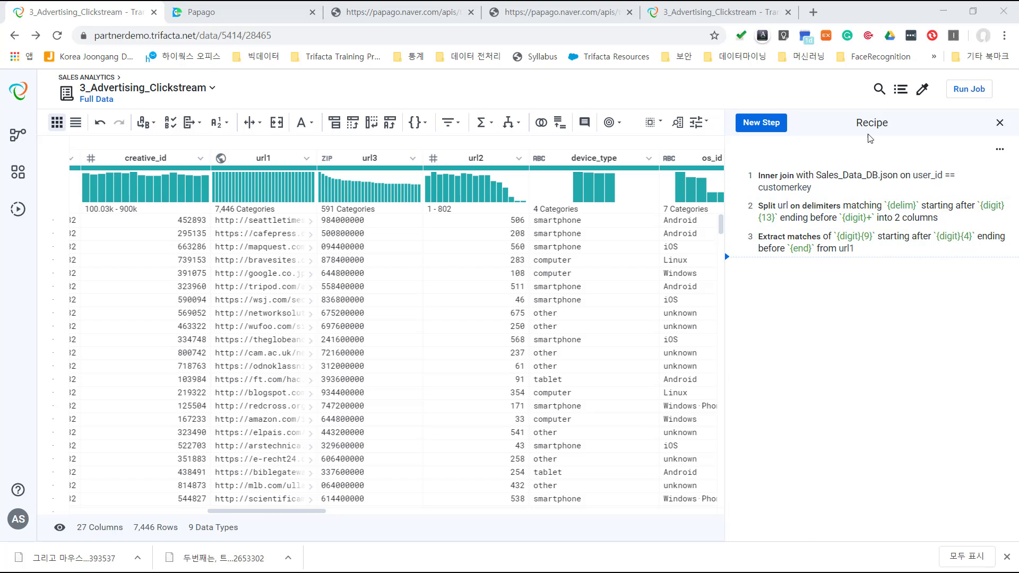
Search for the extract transformations and set up an extraction of numbers from the url1 column
{"action": "left_click", "coordinate": [878, 89]}
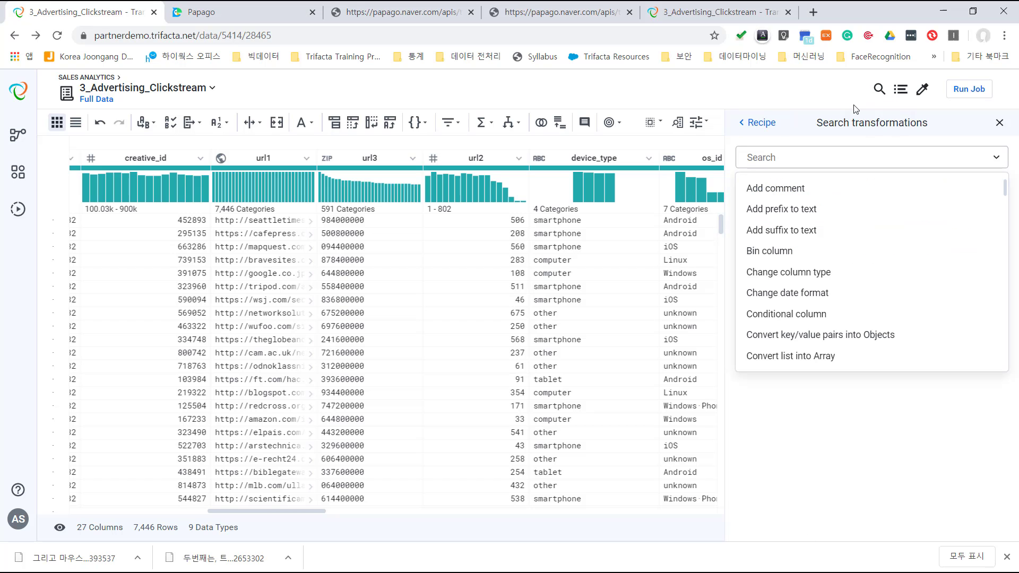
{"action": "type", "text": "extract"}
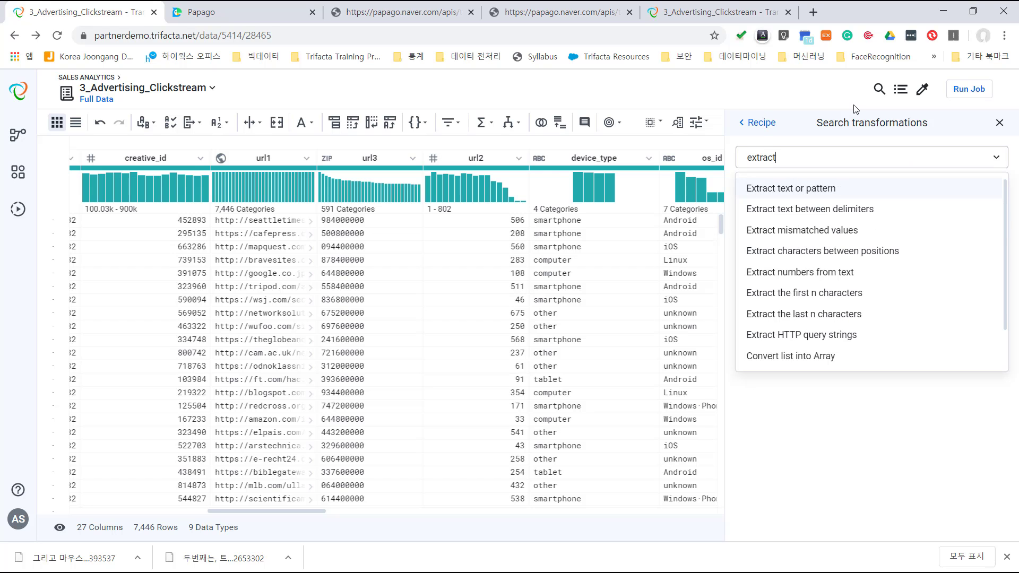
{"action": "left_click", "coordinate": [781, 274]}
{"action": "left_click", "coordinate": [816, 185]}
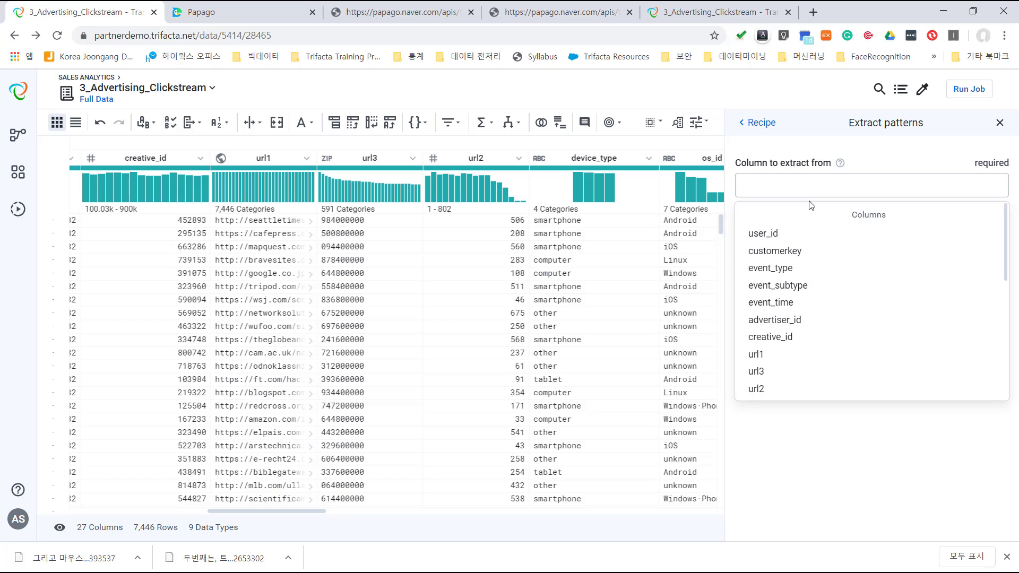
{"action": "left_click", "coordinate": [762, 354]}
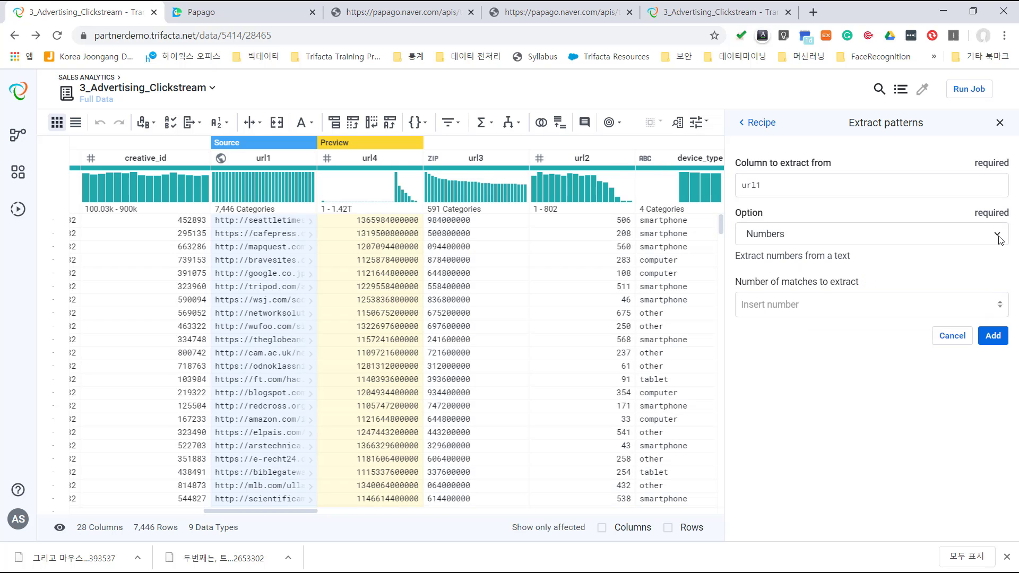
Try extracting the custom pattern `{digit}{9}` from url1, and cancel the transformation without adding it
{"action": "left_click", "coordinate": [994, 234]}
{"action": "left_click", "coordinate": [809, 326]}
{"action": "type", "text": "`"}
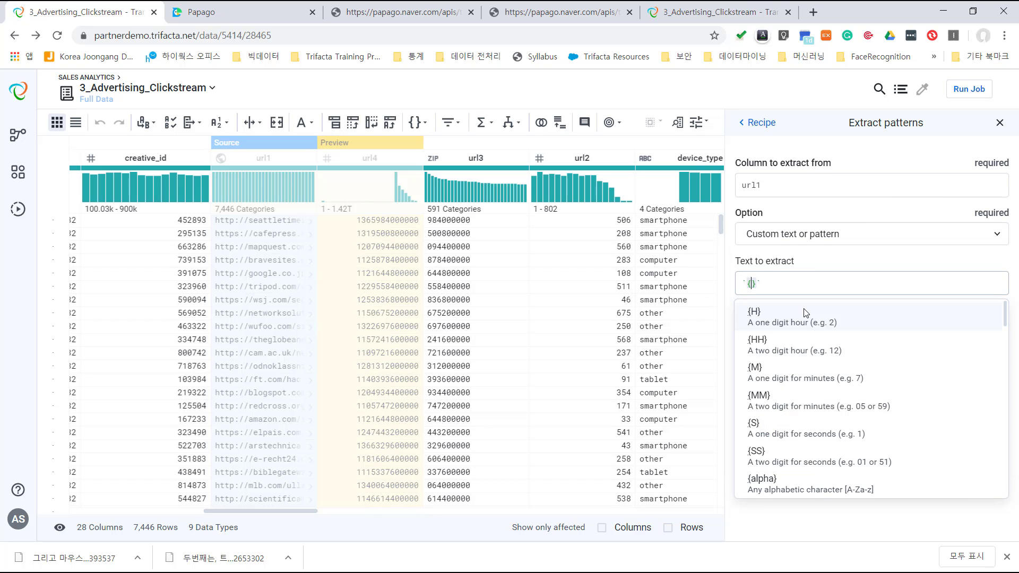
{"action": "type", "text": "{digit}"}
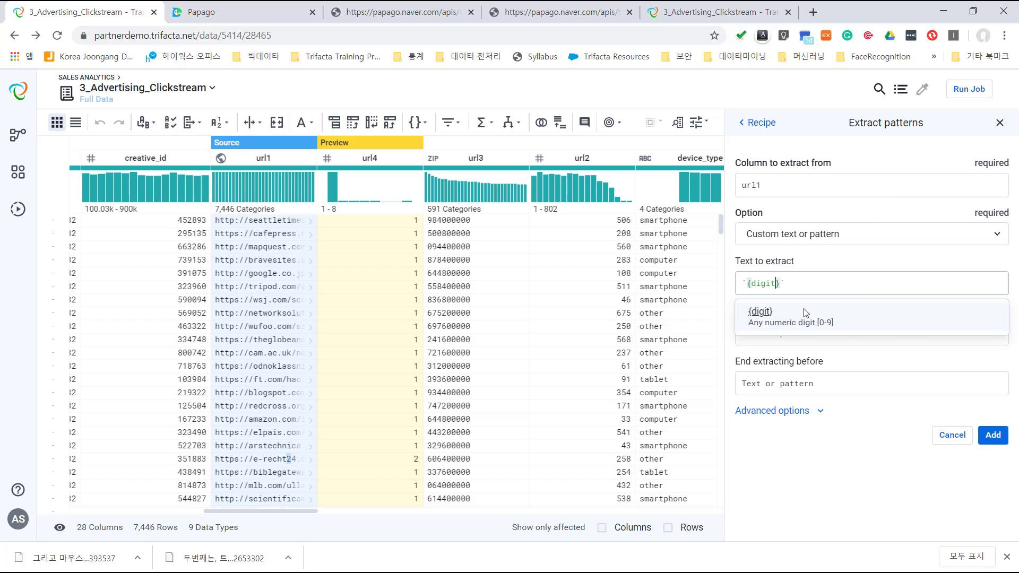
{"action": "type", "text": "{9}"}
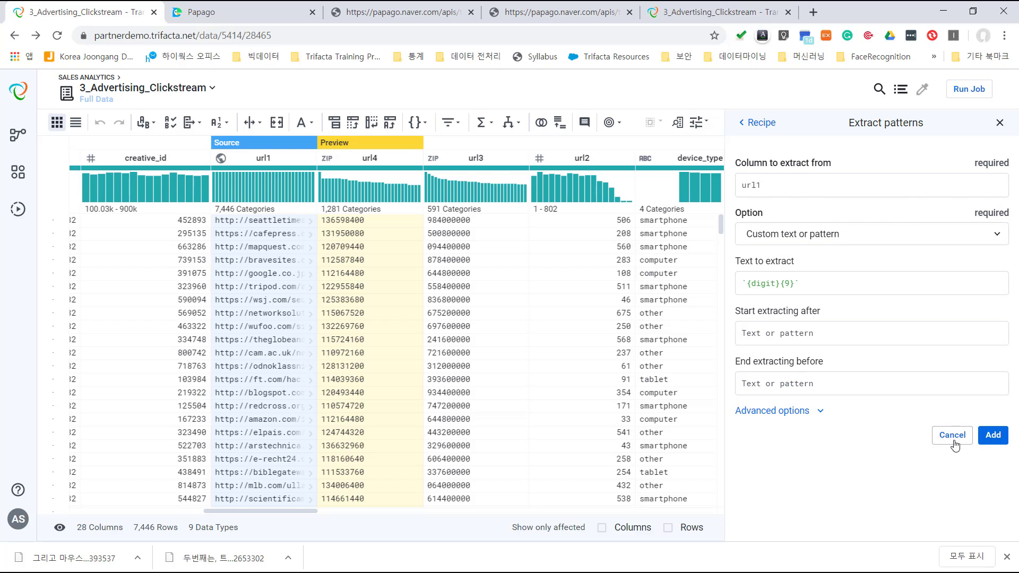
{"action": "left_click", "coordinate": [952, 441]}
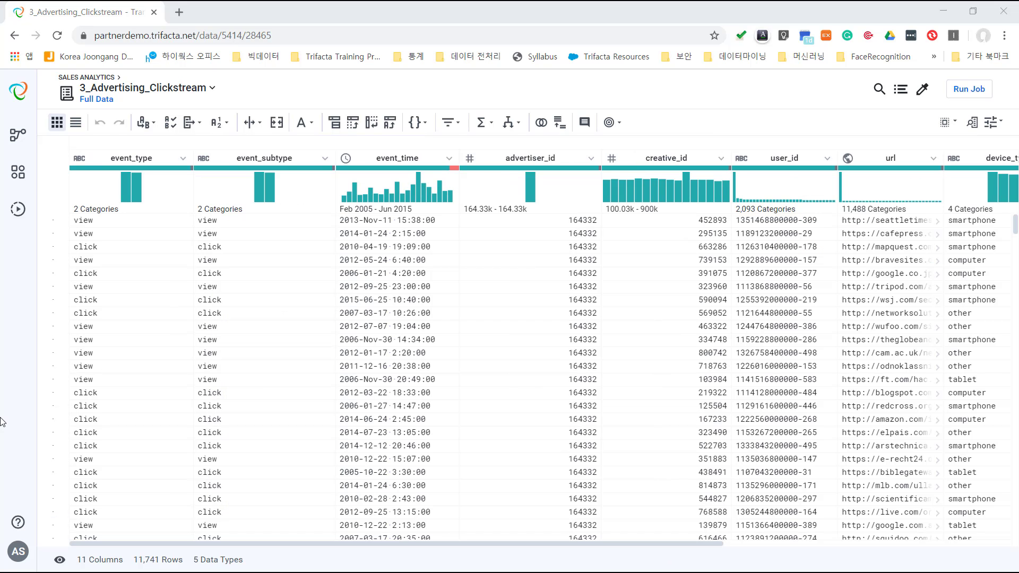
Start a join of the 3_Advertising_Clickstream recipe with a dataset from the current flow
{"action": "left_click", "coordinate": [541, 124]}
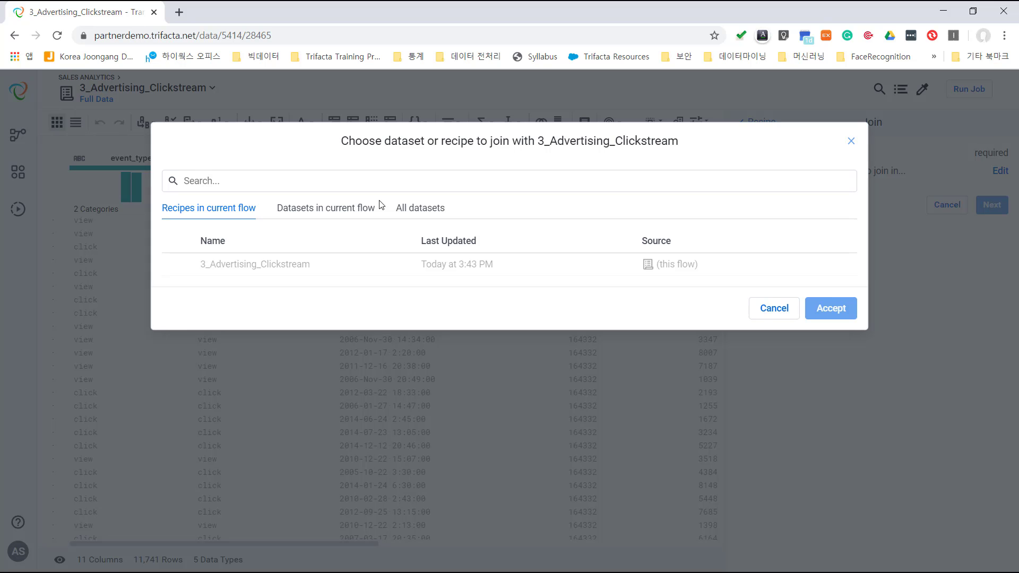
{"action": "left_click", "coordinate": [326, 207]}
{"action": "left_click", "coordinate": [394, 287]}
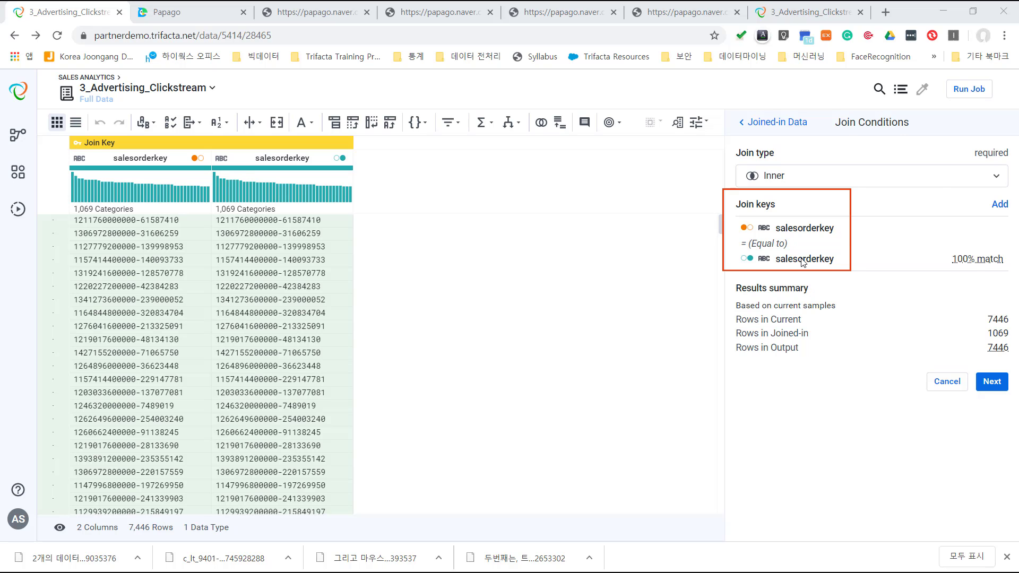
Examine the available join types and the column and matching options of the salesorderkey join key
{"action": "left_click", "coordinate": [997, 180]}
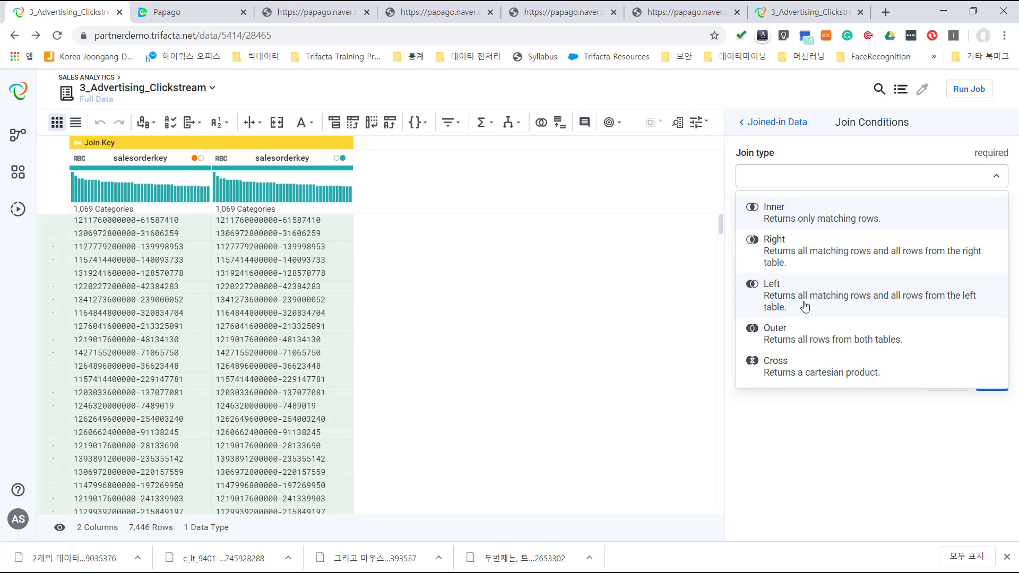
{"action": "left_click", "coordinate": [768, 422]}
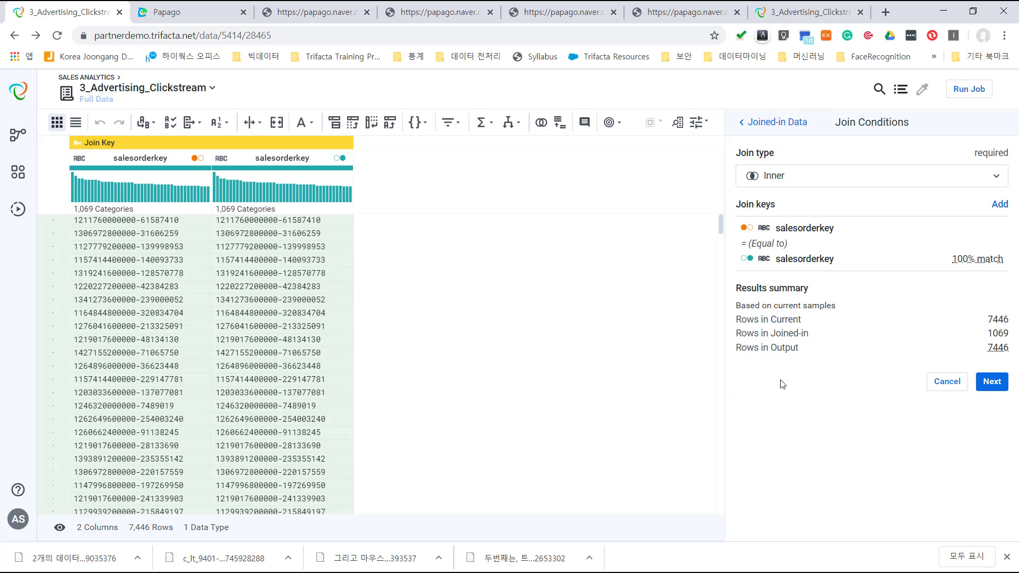
{"action": "left_click", "coordinate": [967, 230]}
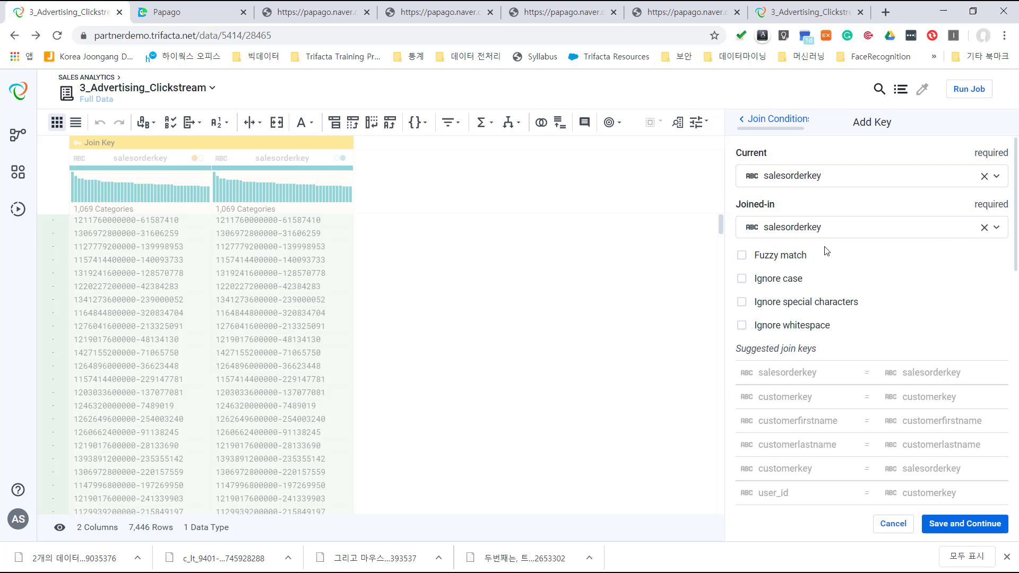
{"action": "left_click", "coordinate": [818, 178]}
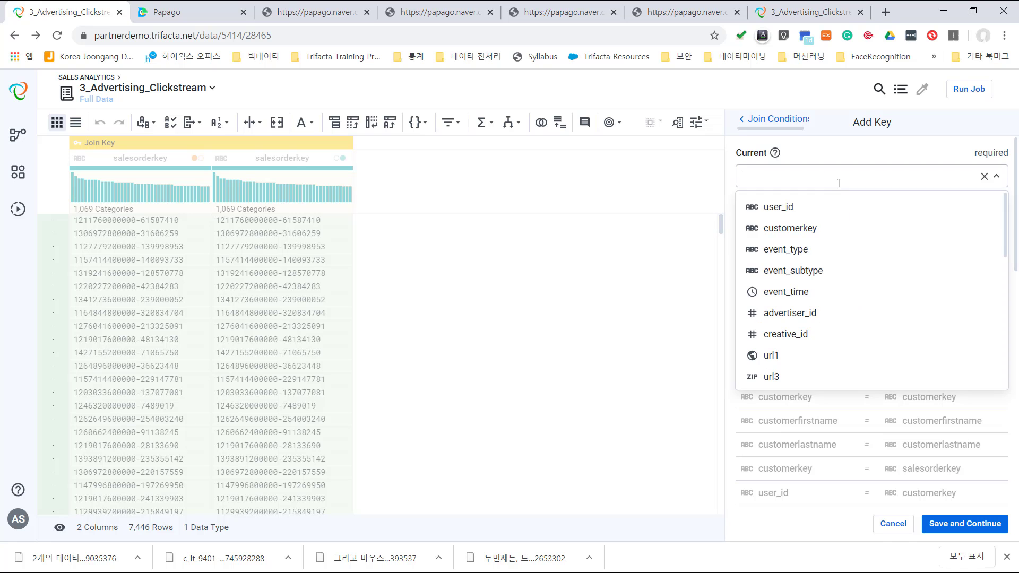
{"action": "left_click", "coordinate": [678, 212]}
{"action": "left_click", "coordinate": [848, 228]}
{"action": "left_click", "coordinate": [660, 263]}
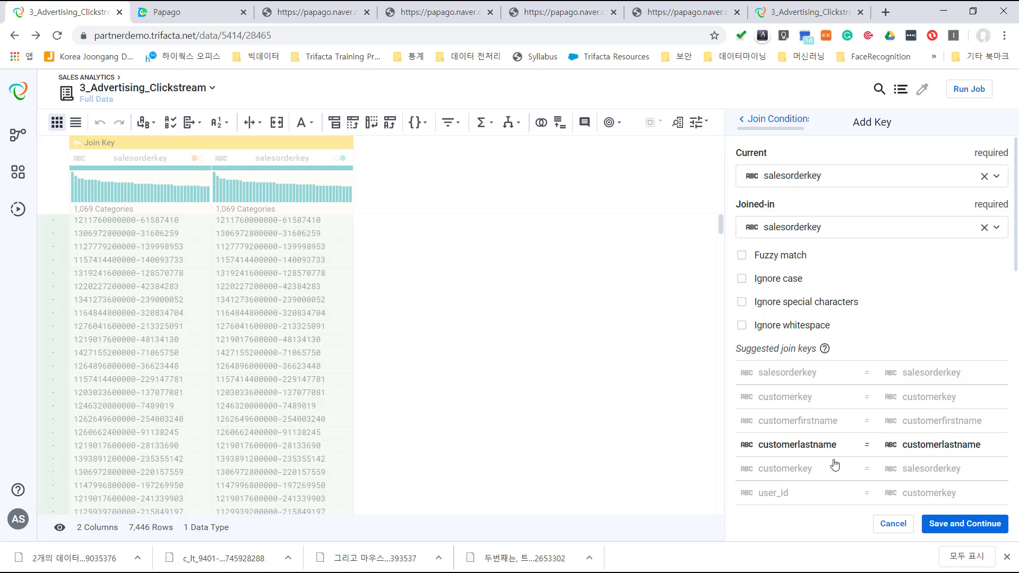
{"action": "left_click", "coordinate": [884, 524]}
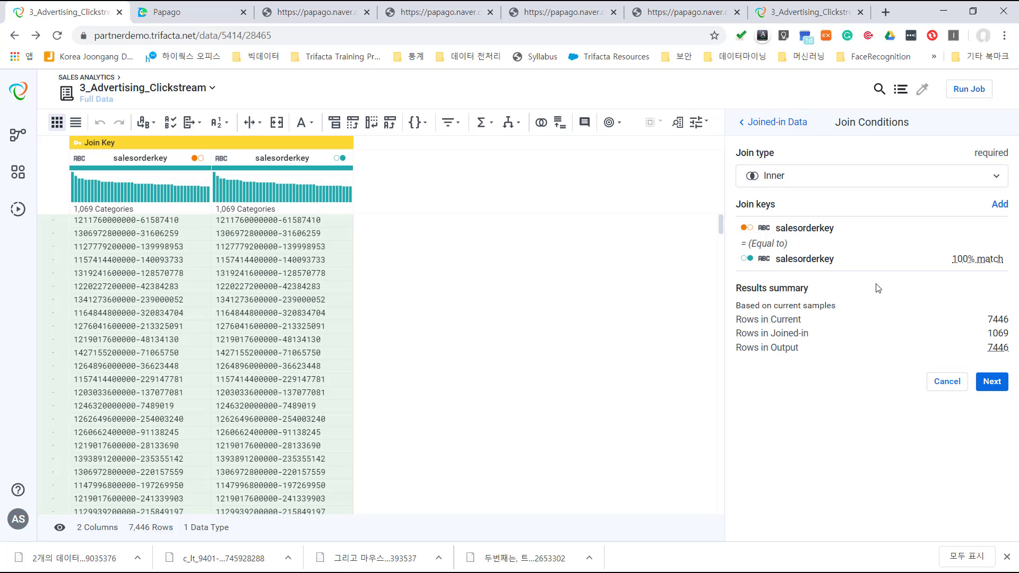
Set up an additional join key with customerkey from the current dataset and choose its joined-in column
{"action": "left_click", "coordinate": [999, 205]}
{"action": "left_click", "coordinate": [770, 175]}
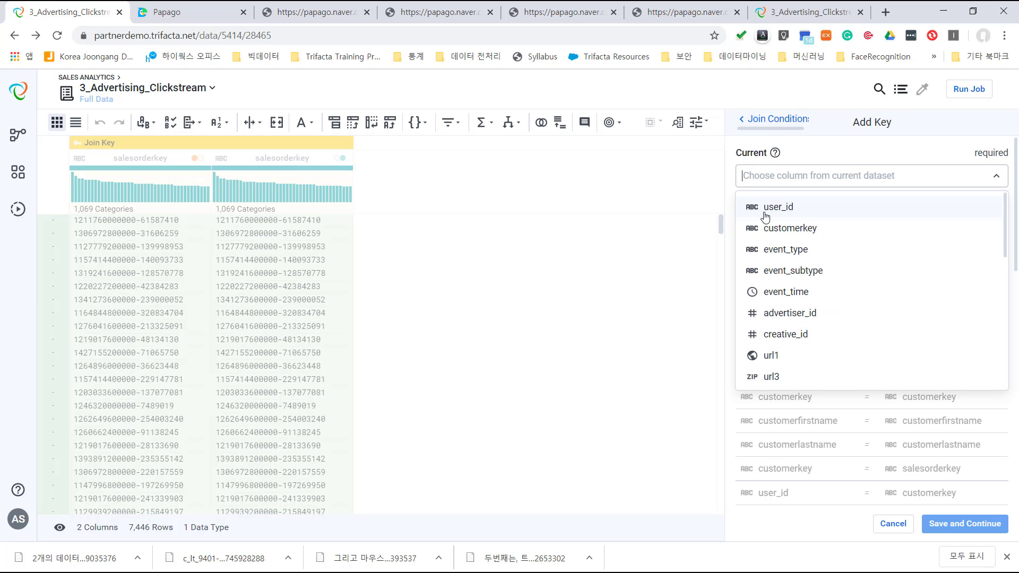
{"action": "left_click", "coordinate": [767, 229]}
{"action": "left_click", "coordinate": [769, 227]}
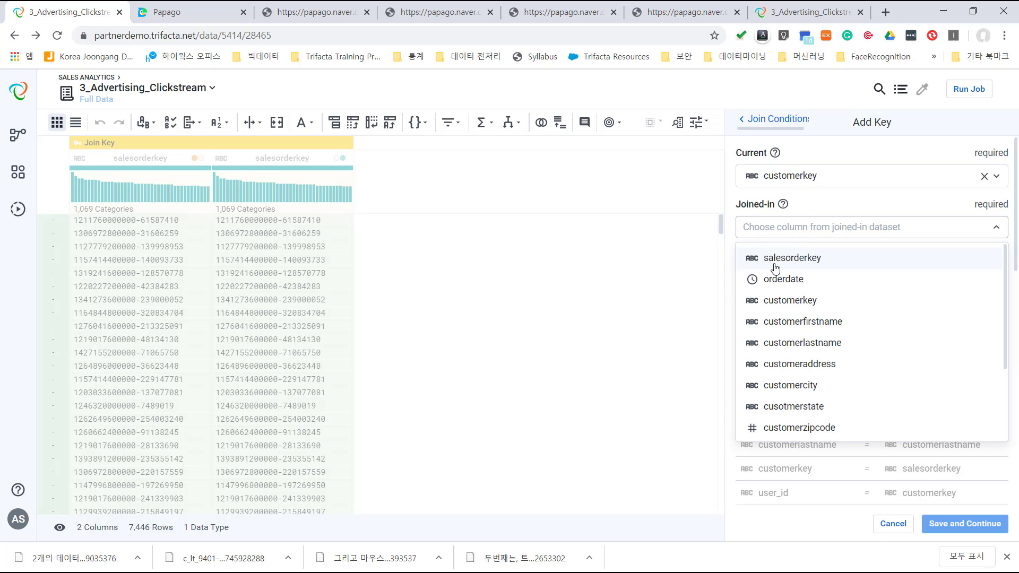
{"action": "left_click", "coordinate": [779, 322]}
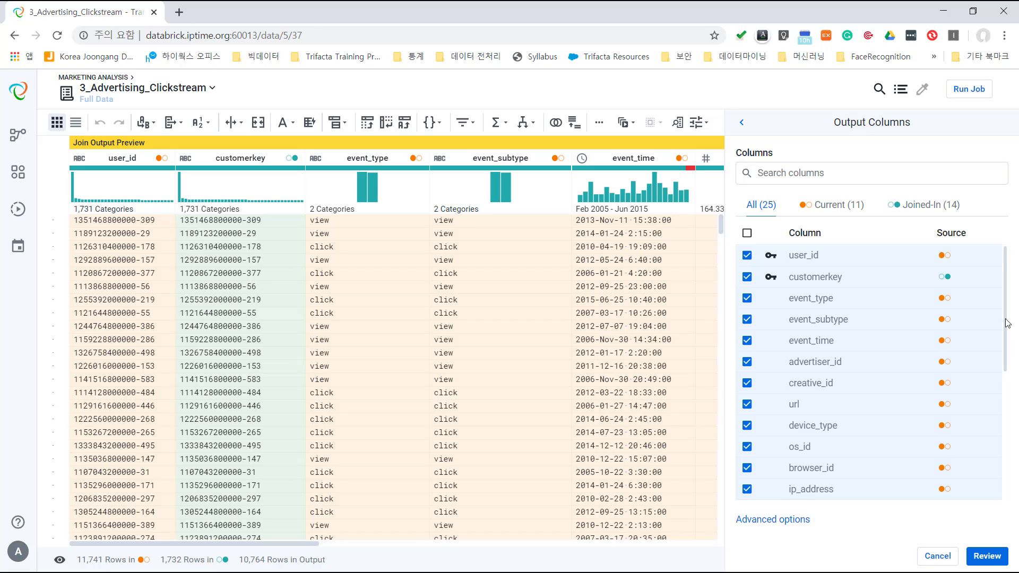
Select all output columns of the join, excluding the customerkey column from the joined-in data
{"action": "mouse_move", "coordinate": [1006, 322]}
{"action": "left_mouse_down"}
{"action": "mouse_move", "coordinate": [1012, 471]}
{"action": "mouse_move", "coordinate": [1017, 312]}
{"action": "left_mouse_up"}
{"action": "left_click", "coordinate": [747, 234]}
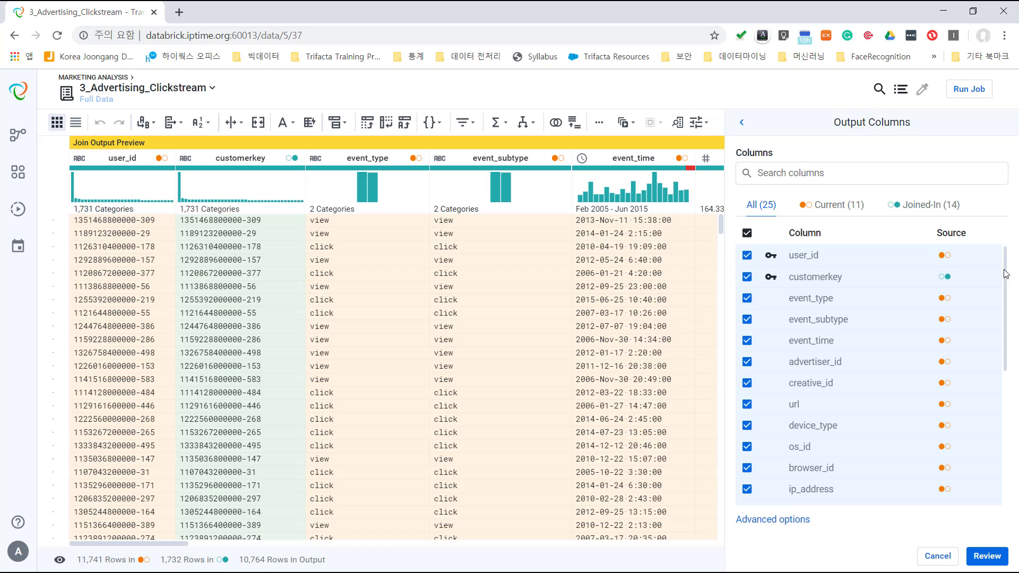
{"action": "left_click_drag", "start_coordinate": [1006, 278], "coordinate": [1007, 297]}
{"action": "left_click_drag", "start_coordinate": [1014, 338], "coordinate": [1015, 426]}
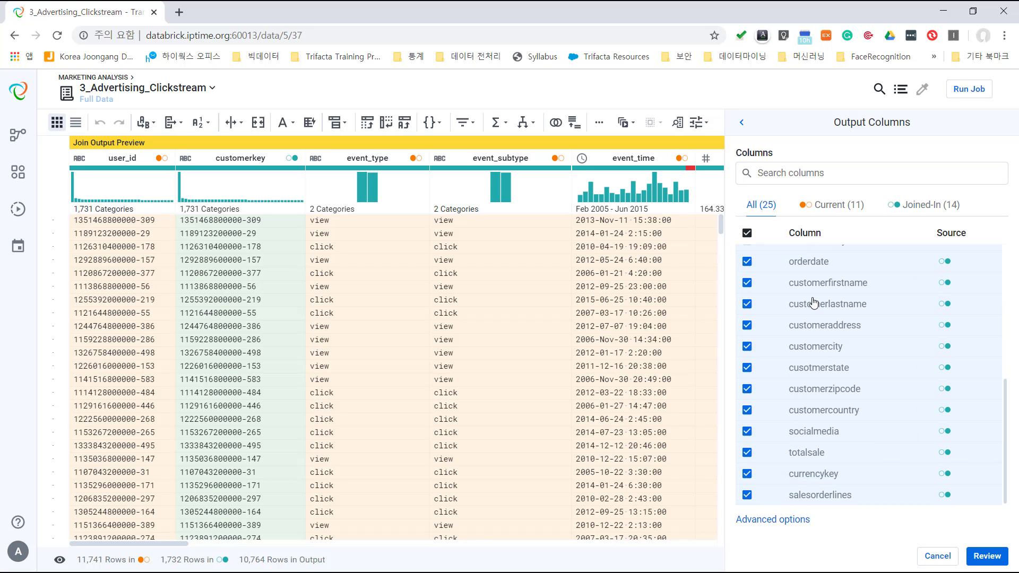
{"action": "scroll", "coordinate": [1008, 408], "scroll_direction": "up", "scroll_amount": 5}
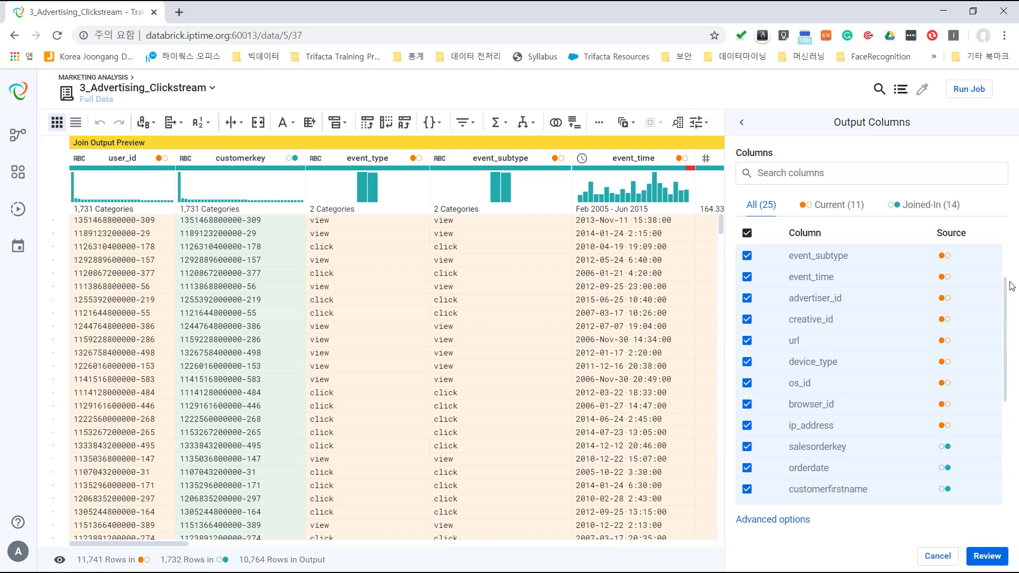
{"action": "left_click", "coordinate": [746, 278]}
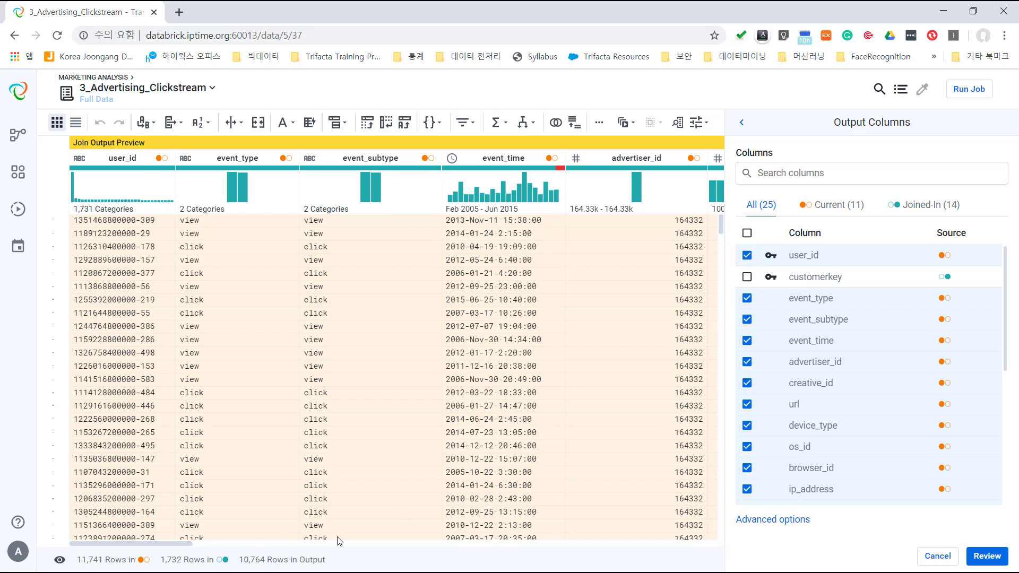
Review the join output and add the inner join on user_id and customerkey to the recipe
{"action": "left_click_drag", "start_coordinate": [183, 545], "coordinate": [276, 557]}
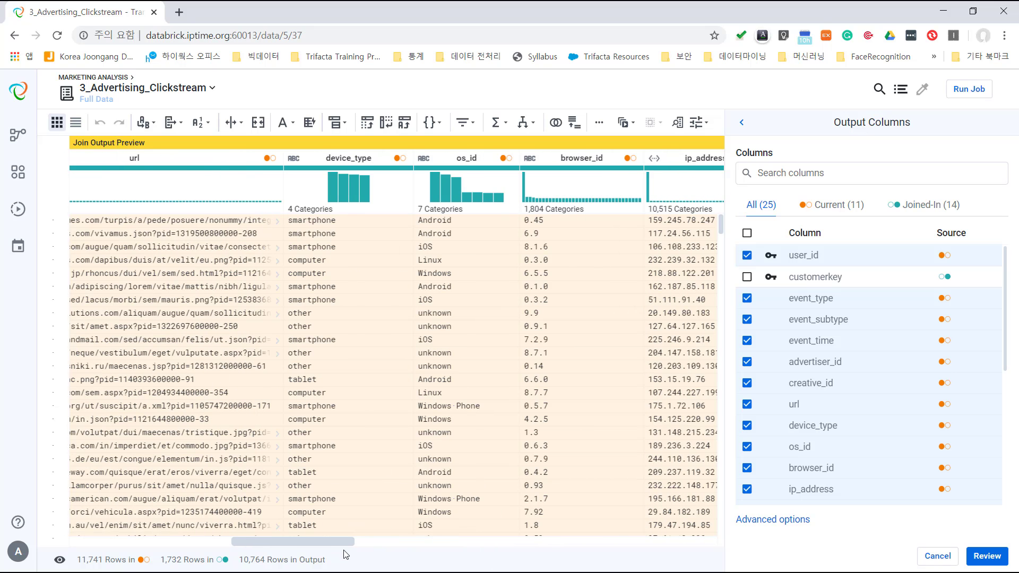
{"action": "left_click", "coordinate": [983, 557]}
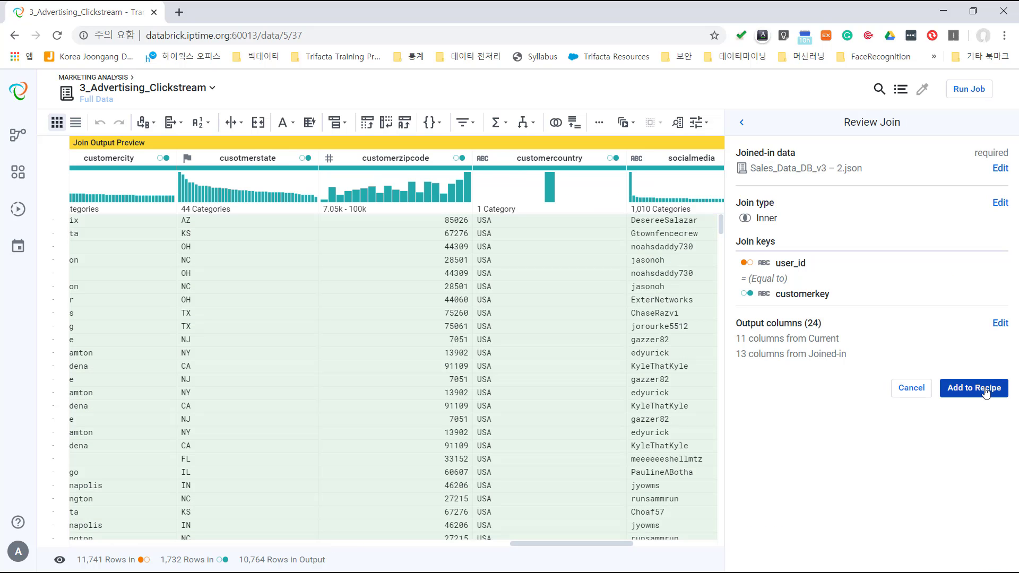
{"action": "left_click", "coordinate": [985, 393]}
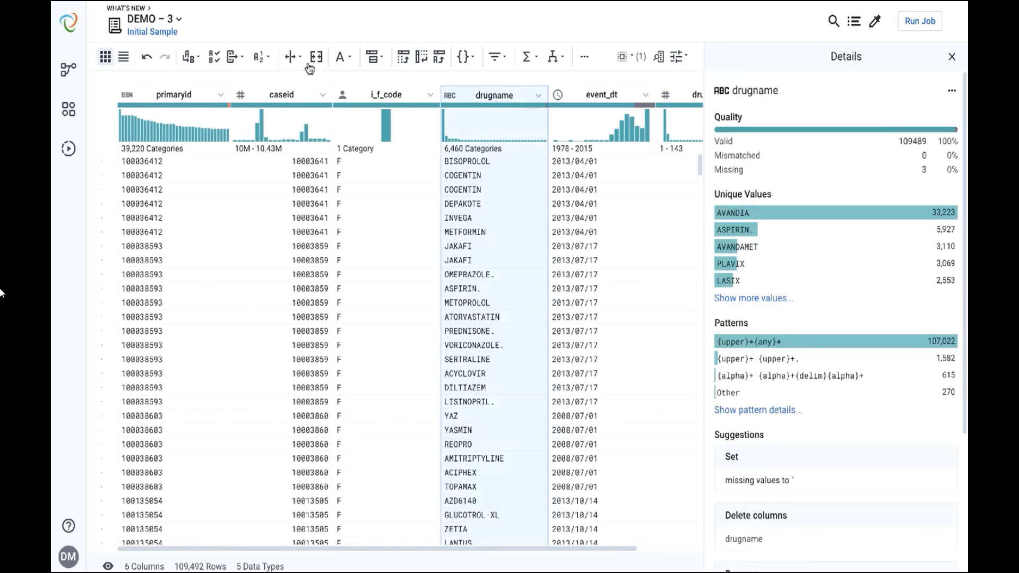
Standardize the drugname column's first two clusters as DIOVAN HYDROCHLOROTHIAZIDE and LISINOPRIL-HYDROCHLOROTHIAZIDE, using their source values
{"action": "left_click", "coordinate": [215, 57]}
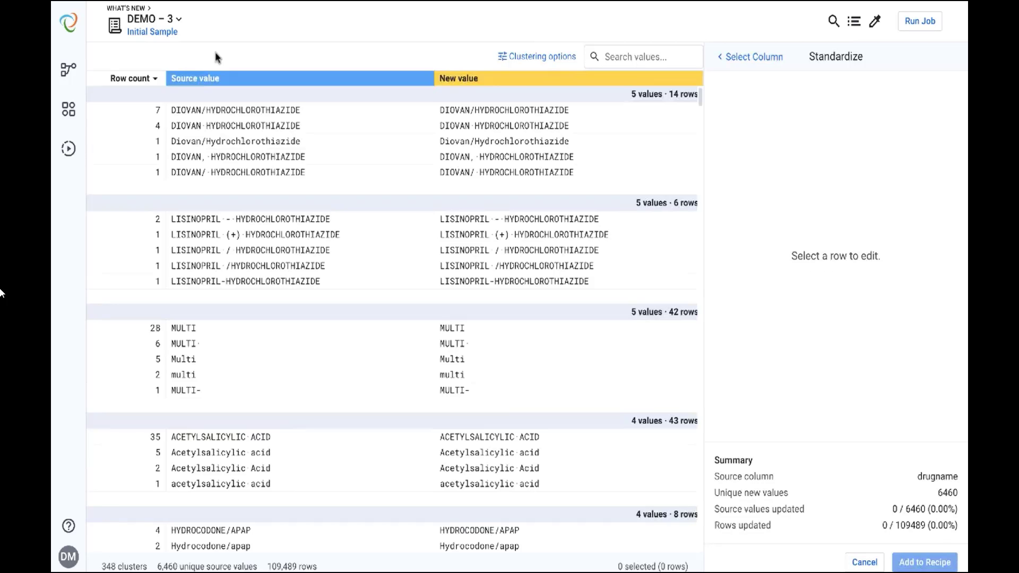
{"action": "left_click", "coordinate": [100, 94]}
{"action": "left_click", "coordinate": [119, 129]}
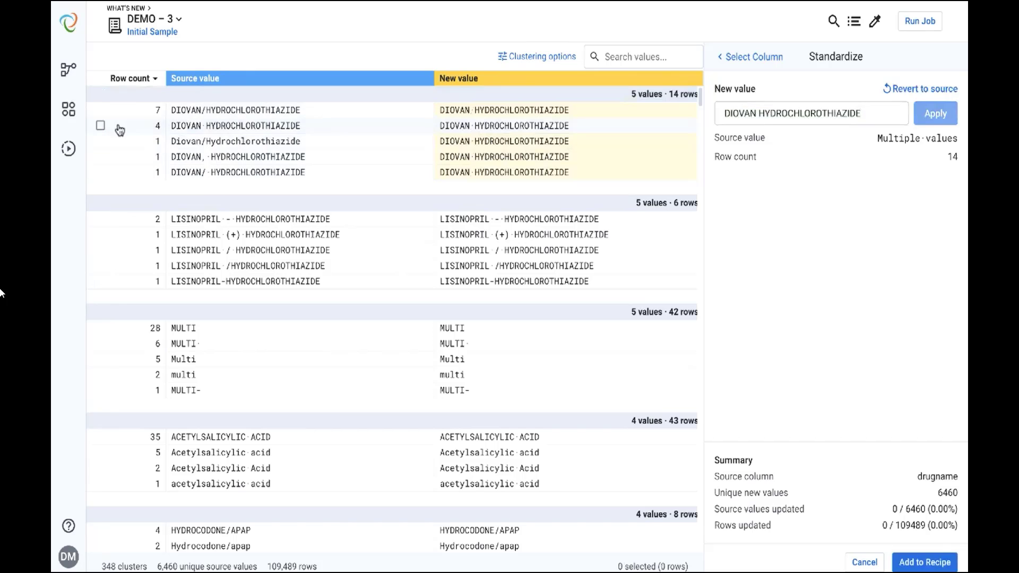
{"action": "left_click", "coordinate": [100, 203]}
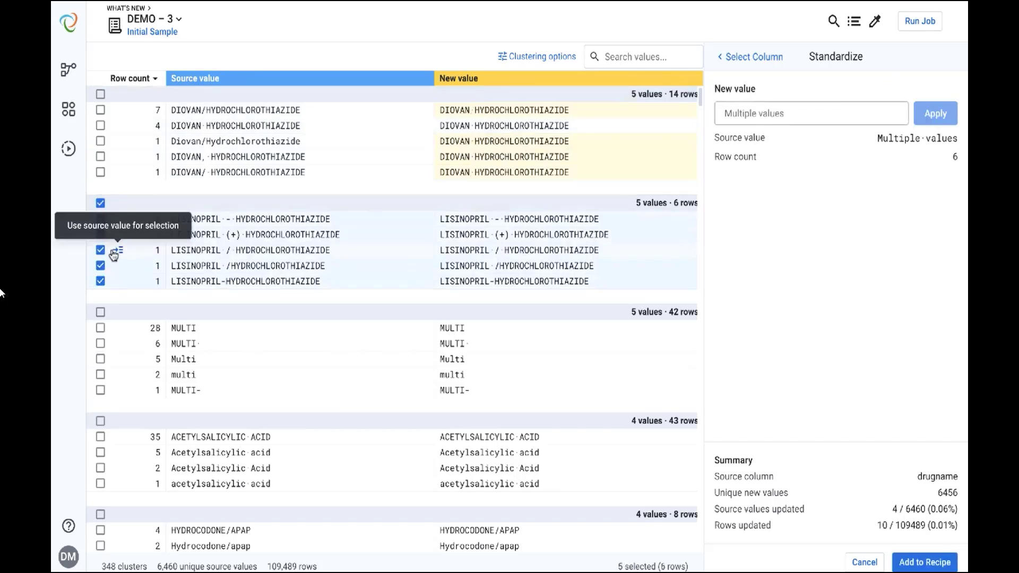
{"action": "left_click", "coordinate": [118, 282]}
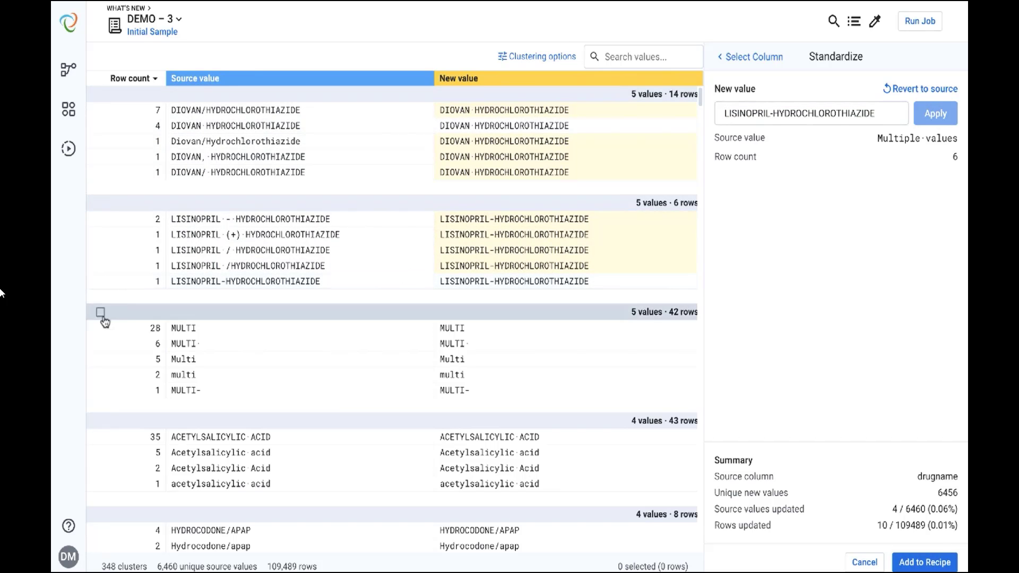
Unify the multi cluster as MULTI and the acetylsalicylic acid cluster as ACETYLSALICYLIC ACID
{"action": "left_click", "coordinate": [100, 312]}
{"action": "left_click", "coordinate": [117, 329]}
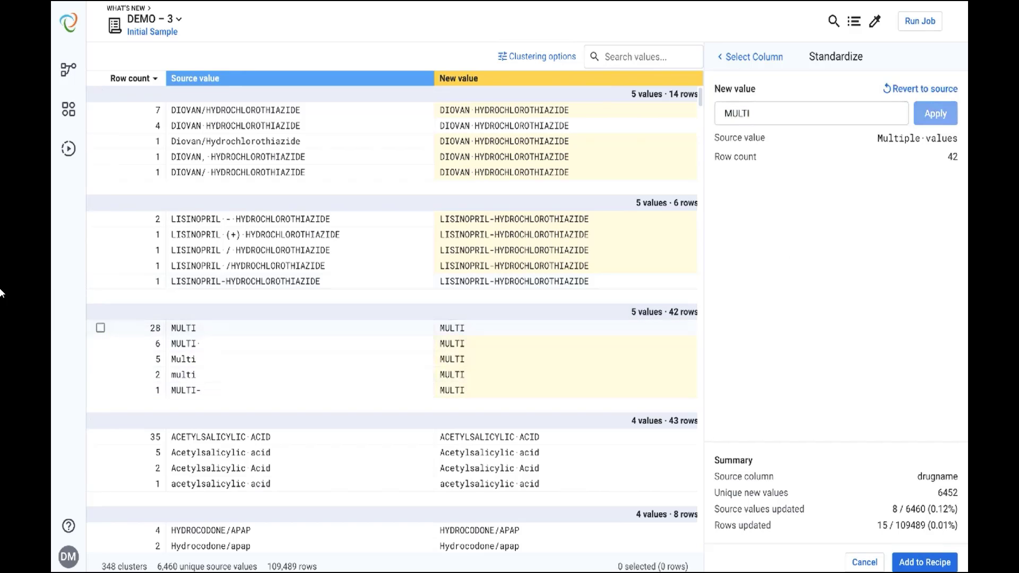
{"action": "left_click", "coordinate": [100, 421]}
{"action": "left_click", "coordinate": [115, 436]}
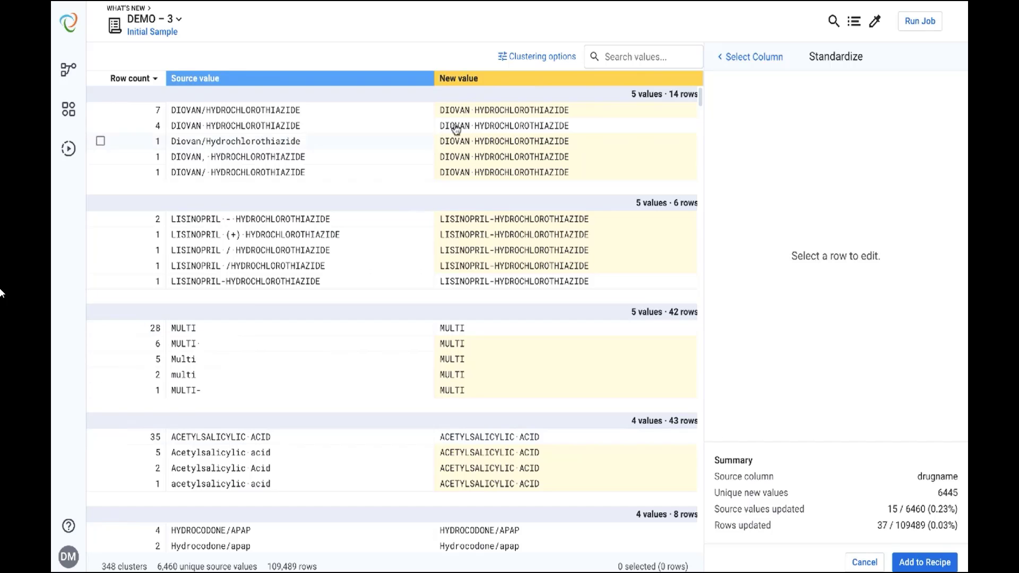
Change the clustering method to Pronunciation and standardize the calcium and vitamin D cluster as CALCIUM + D
{"action": "left_click", "coordinate": [536, 57]}
{"action": "left_click", "coordinate": [753, 245]}
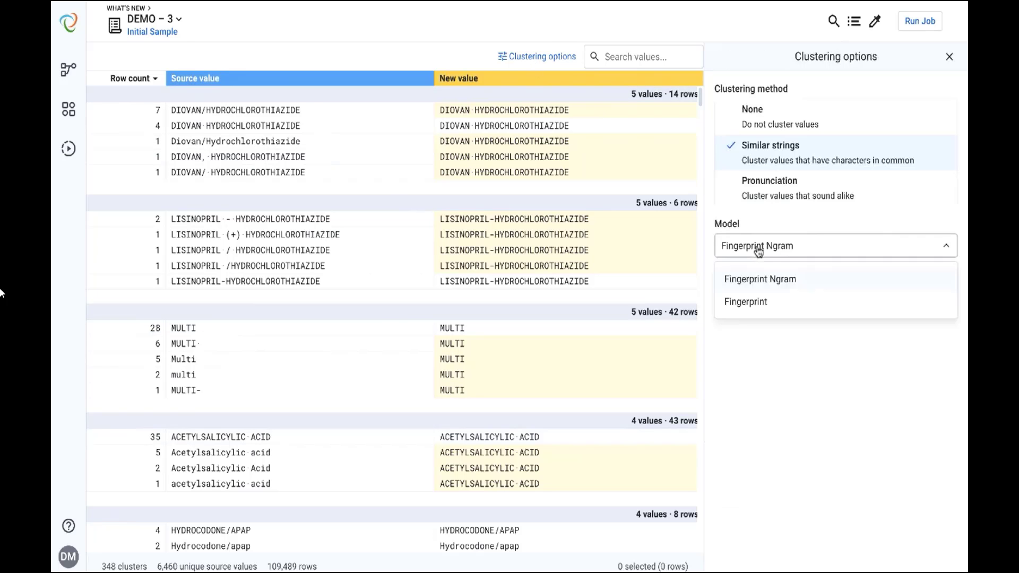
{"action": "left_click", "coordinate": [756, 248]}
{"action": "left_click", "coordinate": [785, 199]}
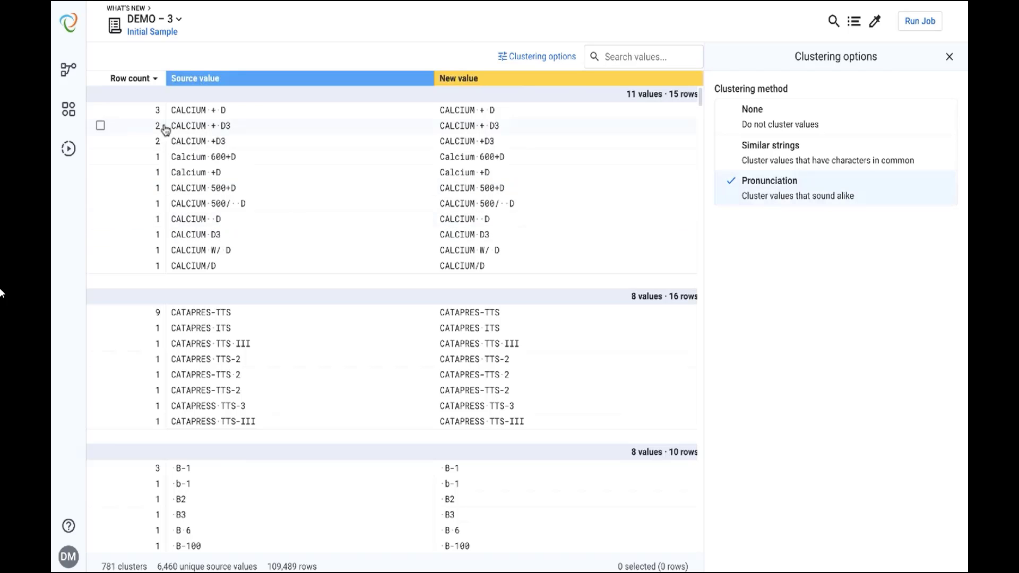
{"action": "left_click", "coordinate": [100, 95]}
{"action": "left_click", "coordinate": [120, 112]}
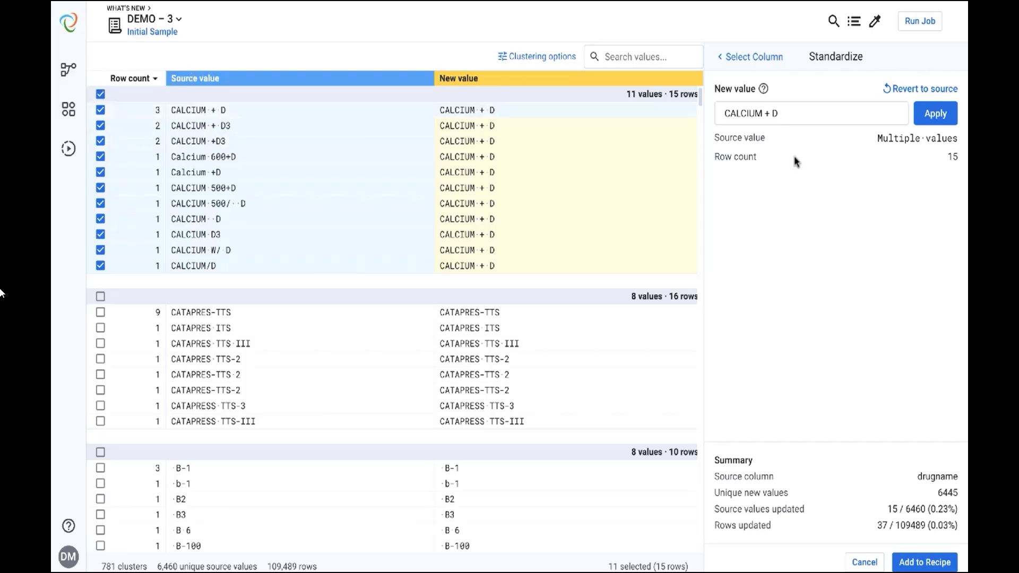
Apply the calcium cluster value, standardize the lisinopril cluster as LISINOPRIL-HYDROCHLOROTHIAZIDE from its source value, and add the standardization to the recipe
{"action": "left_click", "coordinate": [928, 117]}
{"action": "scroll", "coordinate": [576, 352], "scroll_direction": "down", "scroll_amount": 4}
{"action": "scroll", "coordinate": [577, 357], "scroll_direction": "down", "scroll_amount": 9}
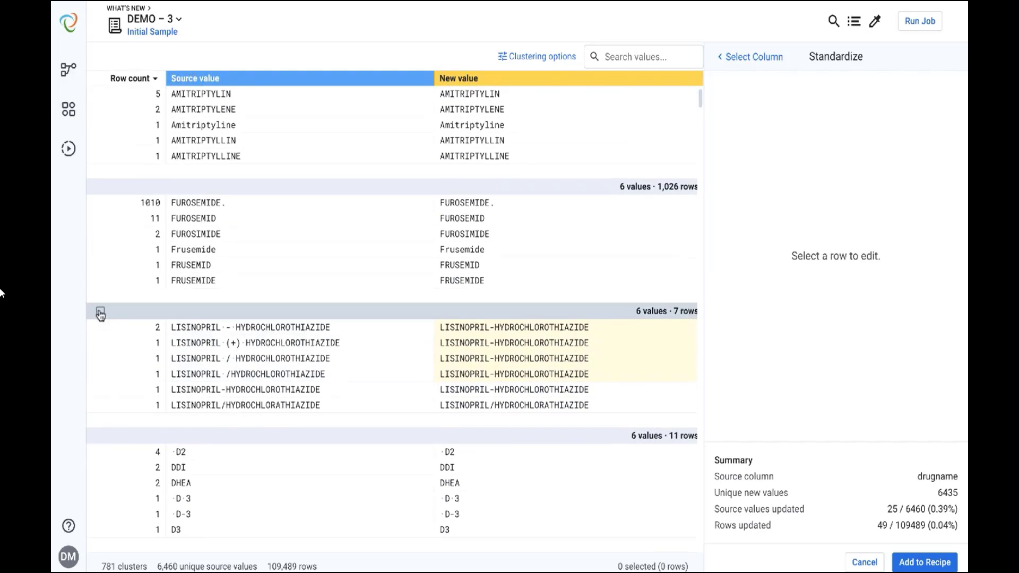
{"action": "left_click", "coordinate": [100, 312]}
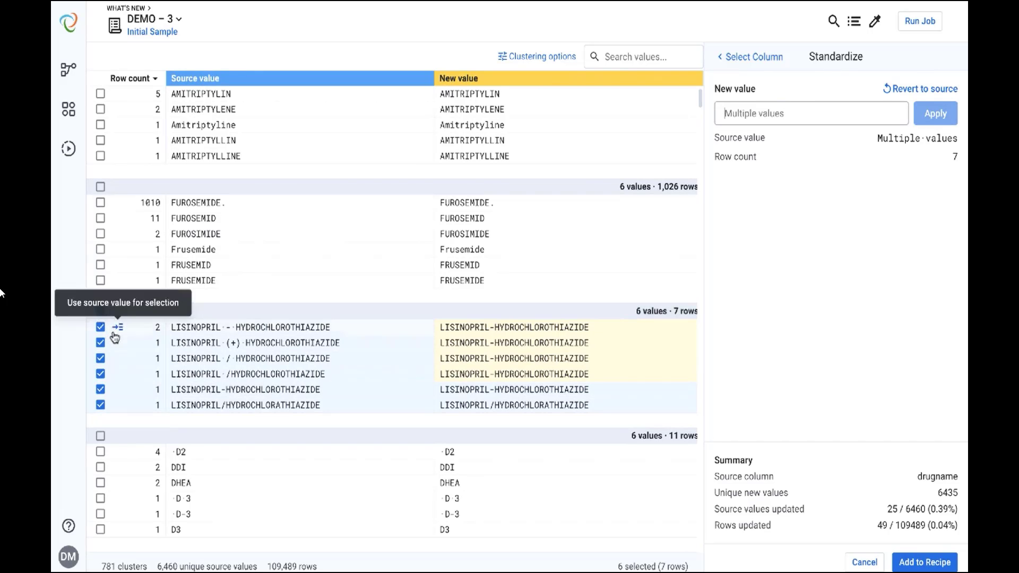
{"action": "left_click", "coordinate": [117, 392]}
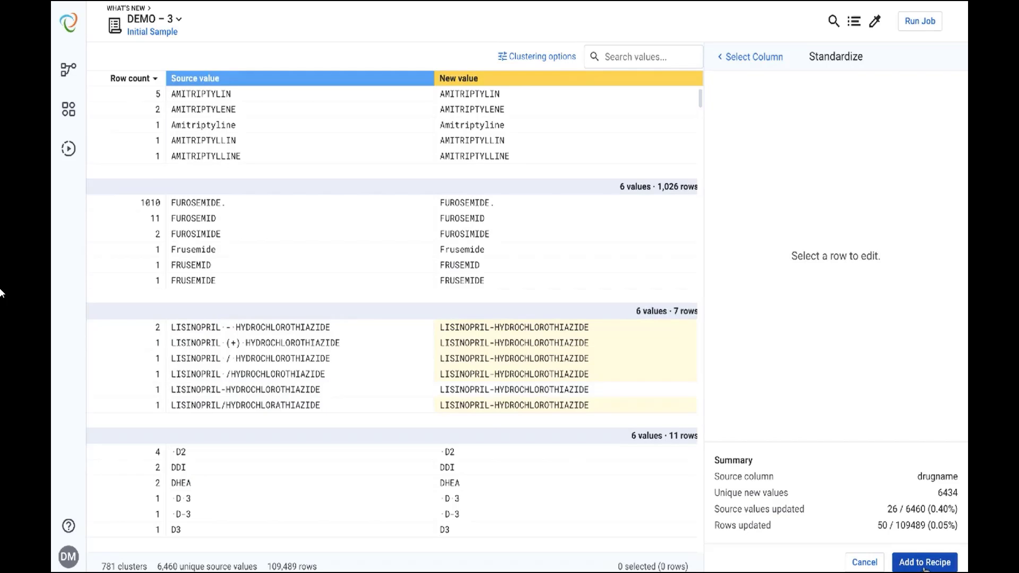
{"action": "left_click", "coordinate": [923, 565]}
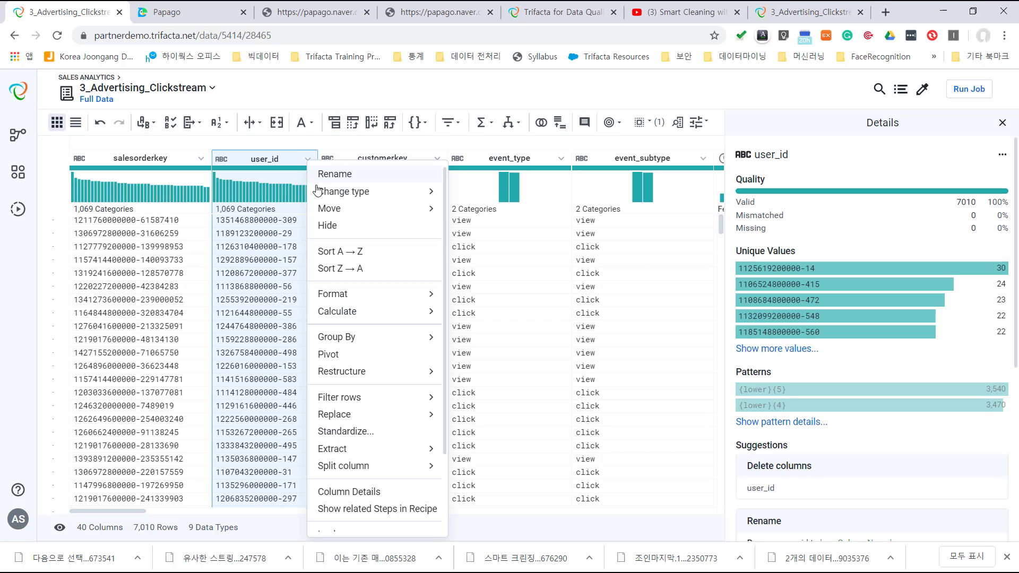
Examine the transformation options for the user_id column, from type changes to column splitting, and show its related recipe steps
{"action": "mouse_move", "coordinate": [429, 196]}
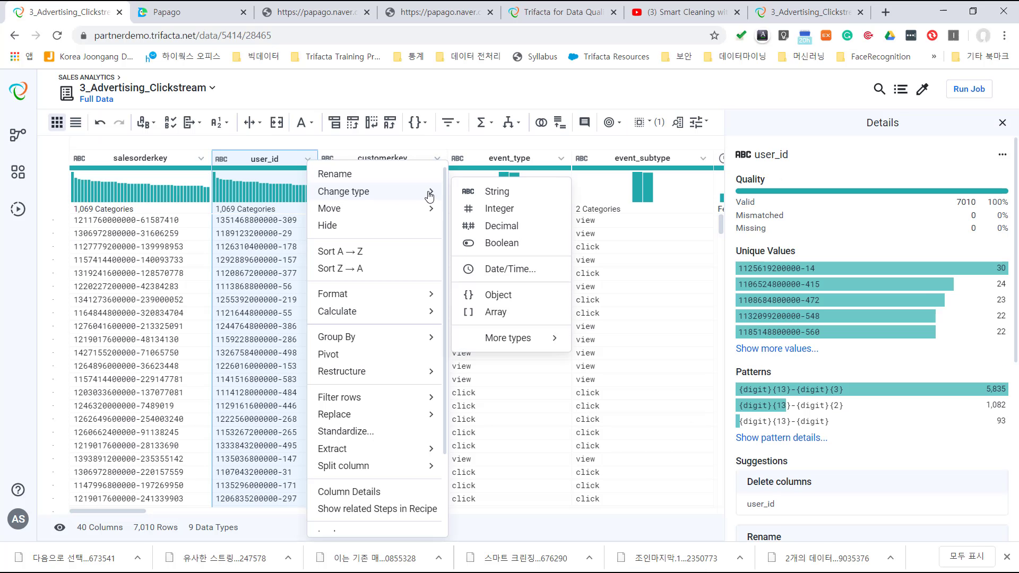
{"action": "mouse_move", "coordinate": [506, 349]}
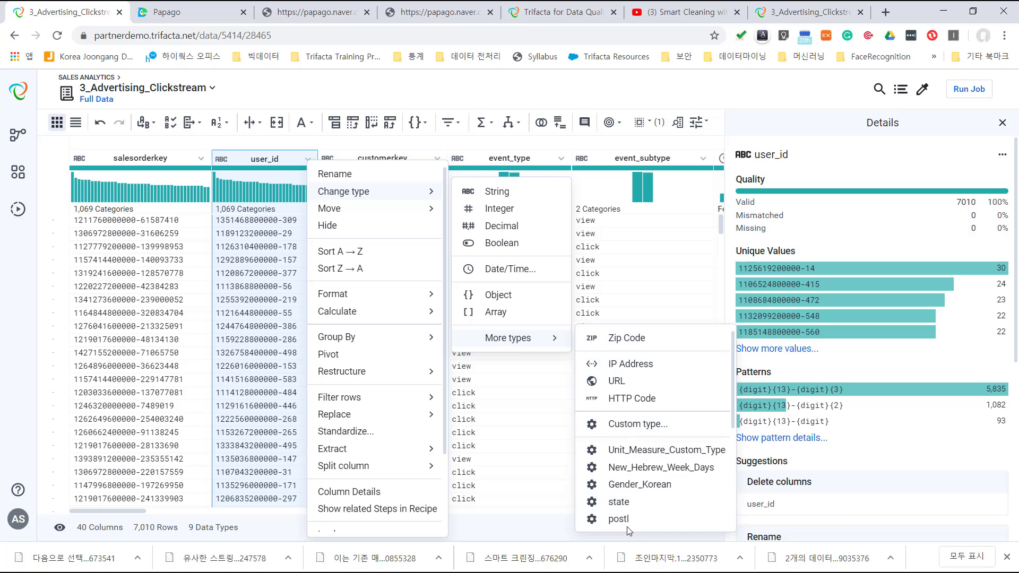
{"action": "mouse_move", "coordinate": [430, 214]}
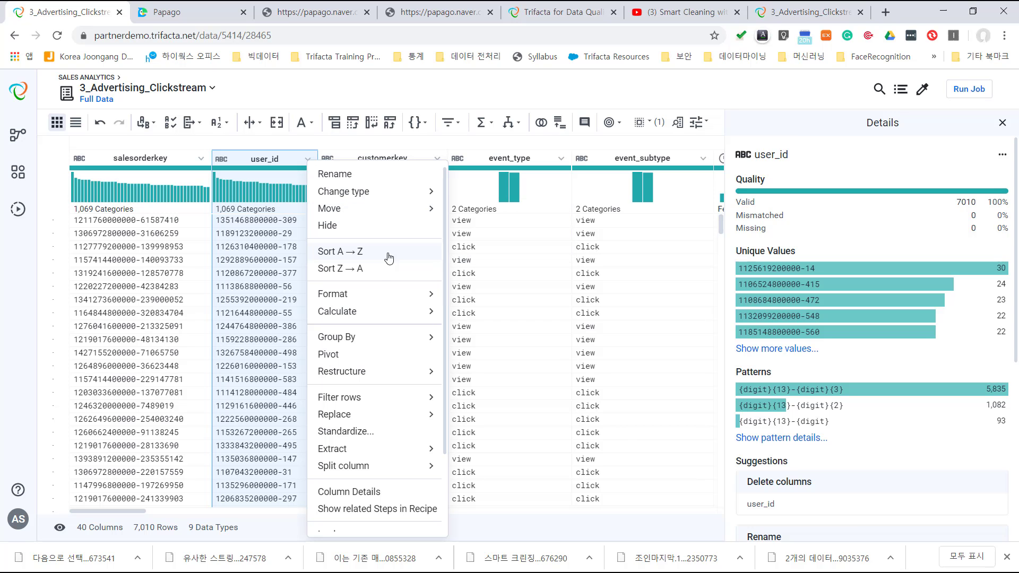
{"action": "mouse_move", "coordinate": [383, 295]}
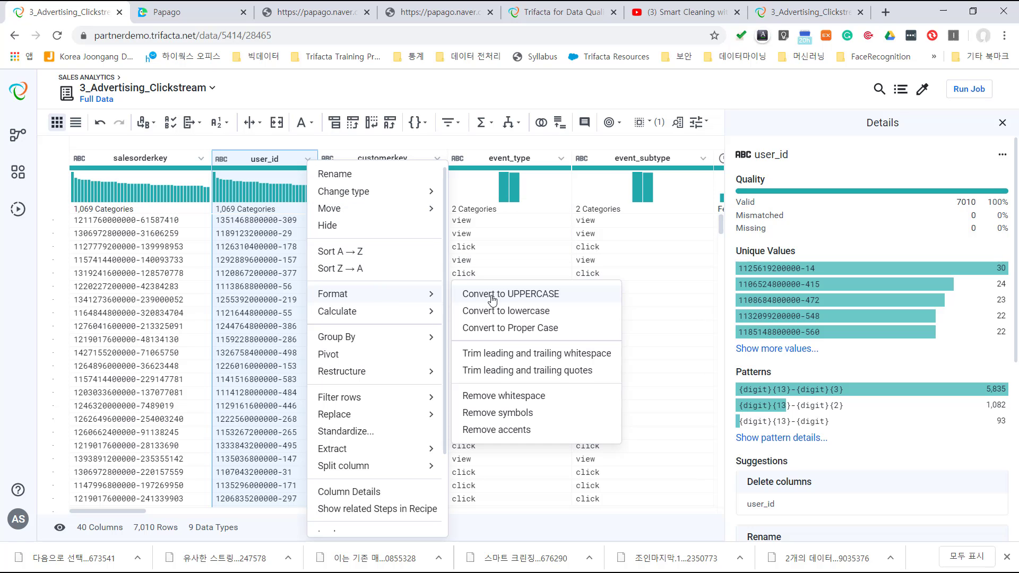
{"action": "mouse_move", "coordinate": [428, 313]}
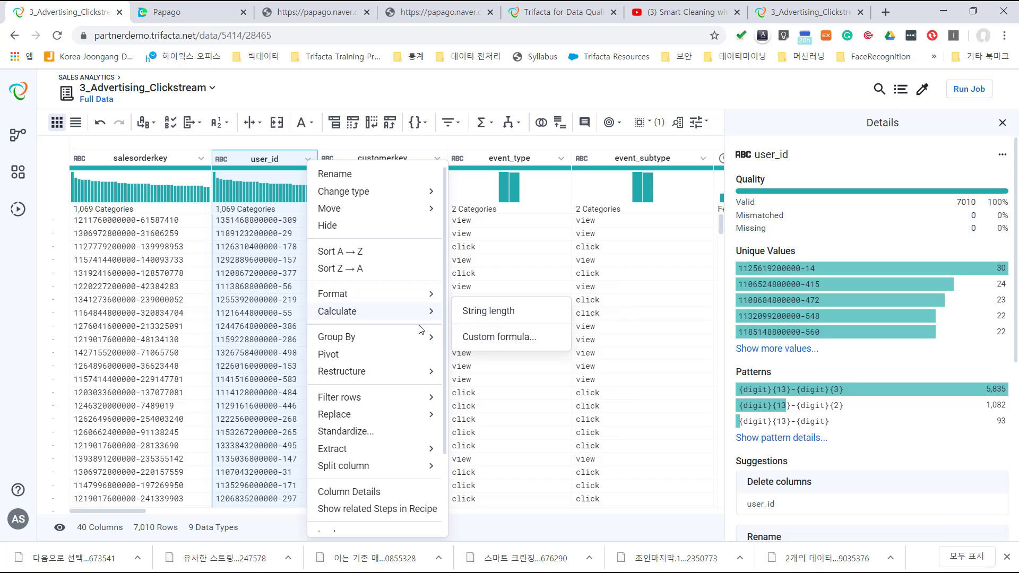
{"action": "mouse_move", "coordinate": [421, 337]}
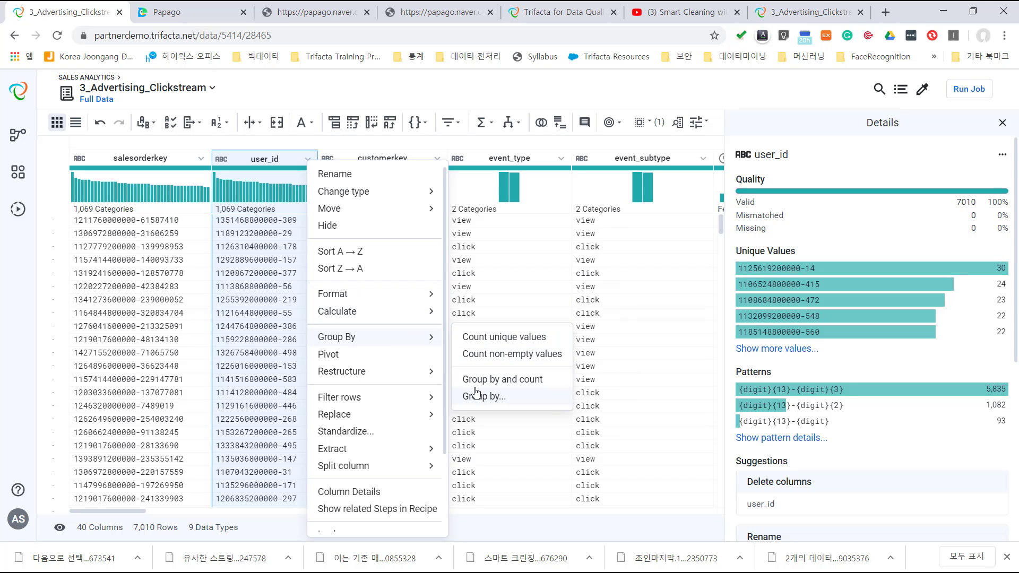
{"action": "mouse_move", "coordinate": [428, 371]}
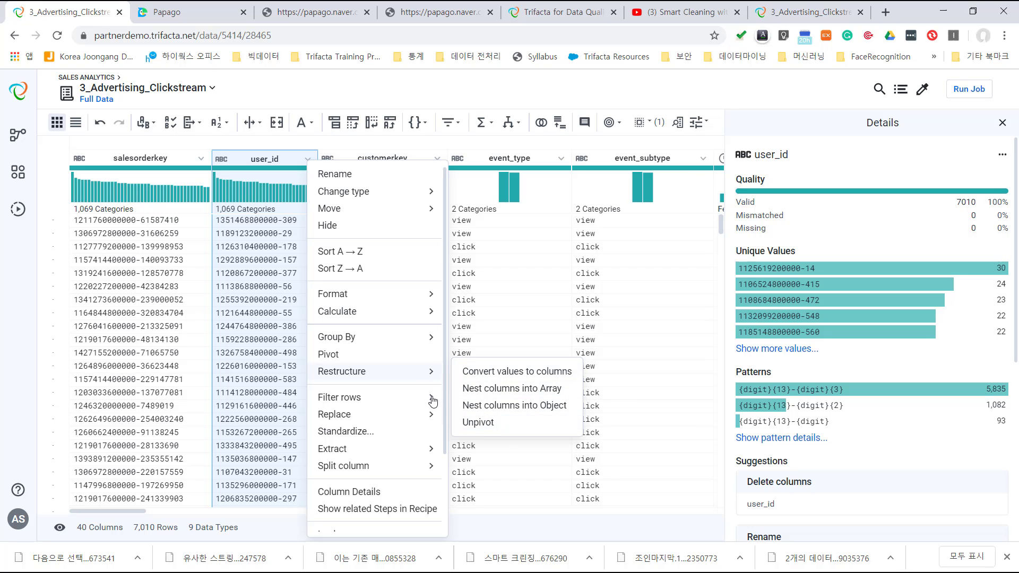
{"action": "mouse_move", "coordinate": [431, 398]}
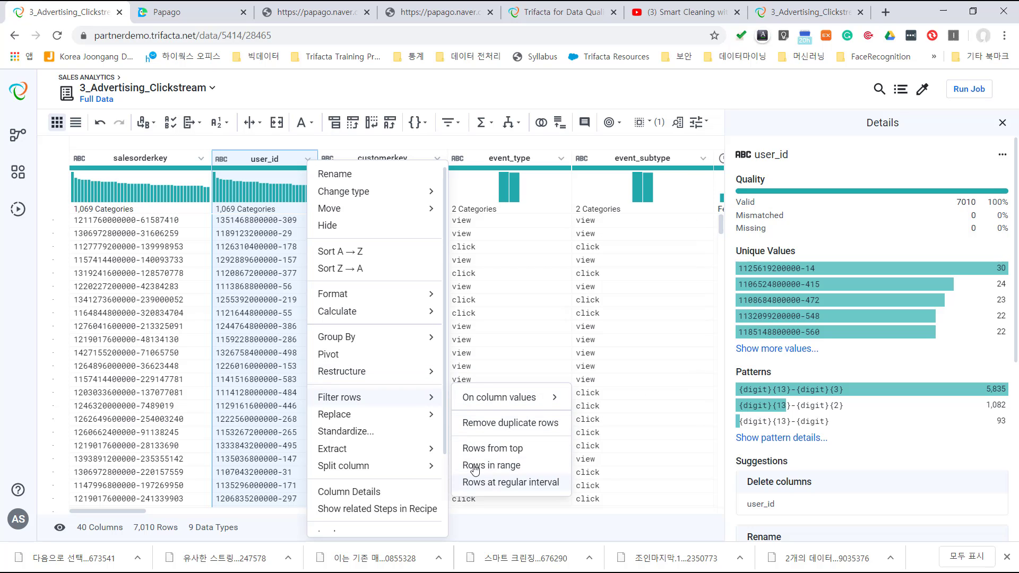
{"action": "mouse_move", "coordinate": [562, 390]}
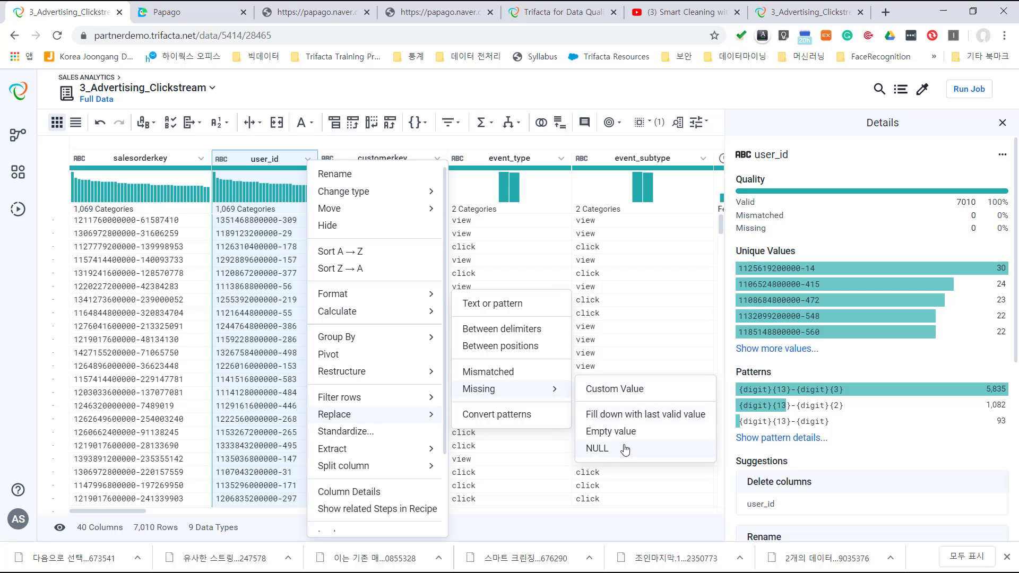
{"action": "mouse_move", "coordinate": [432, 451]}
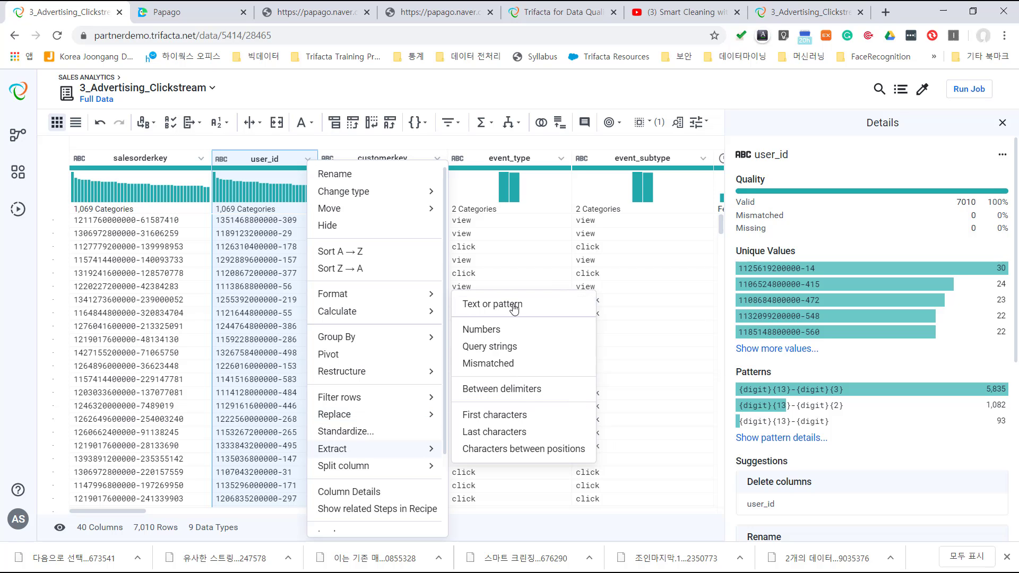
{"action": "mouse_move", "coordinate": [439, 473]}
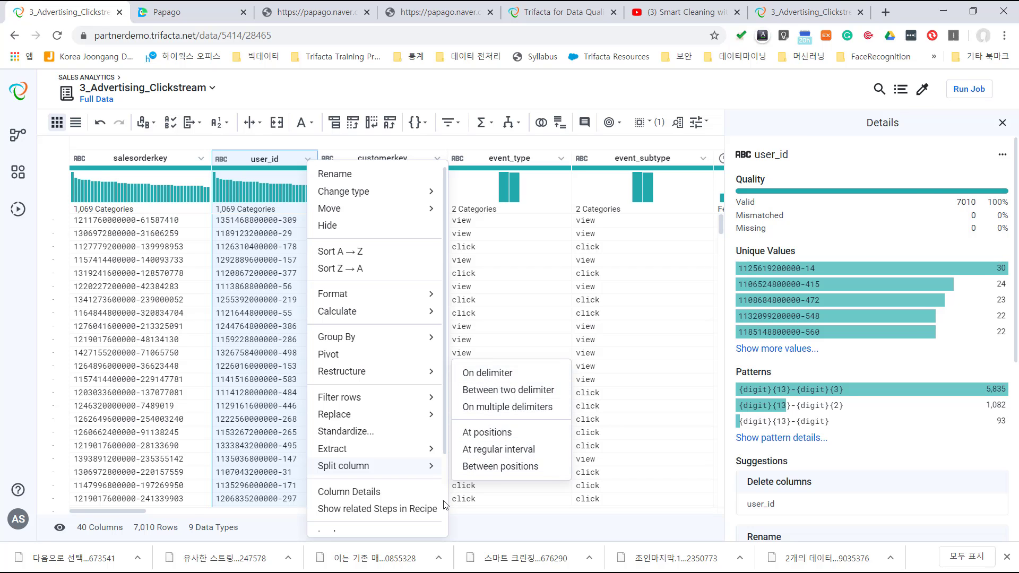
{"action": "left_click", "coordinate": [378, 508]}
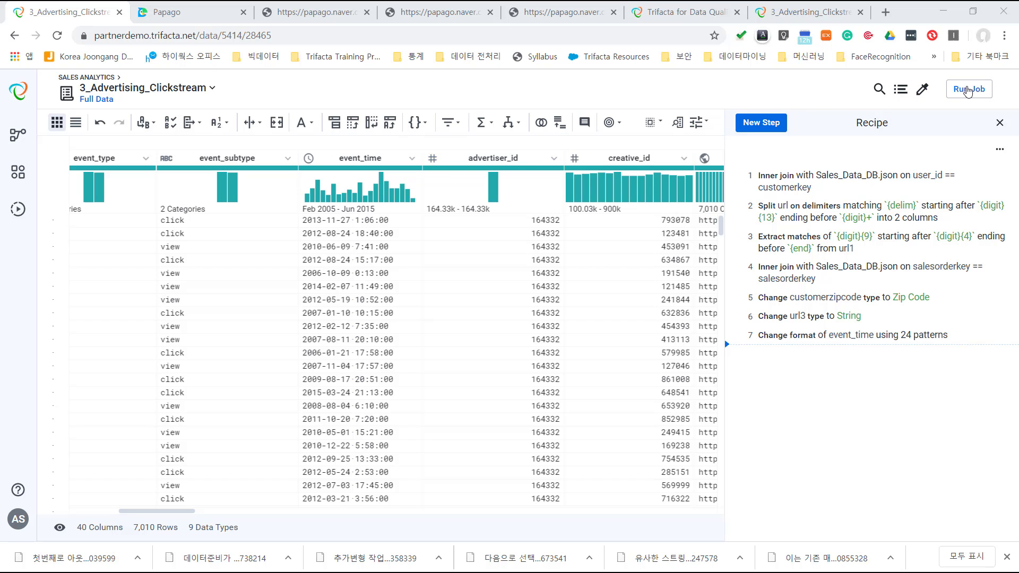
Open the run settings for the 3_Advertising_Clickstream recipe and edit its Create-CSV publishing action
{"action": "left_click", "coordinate": [968, 90]}
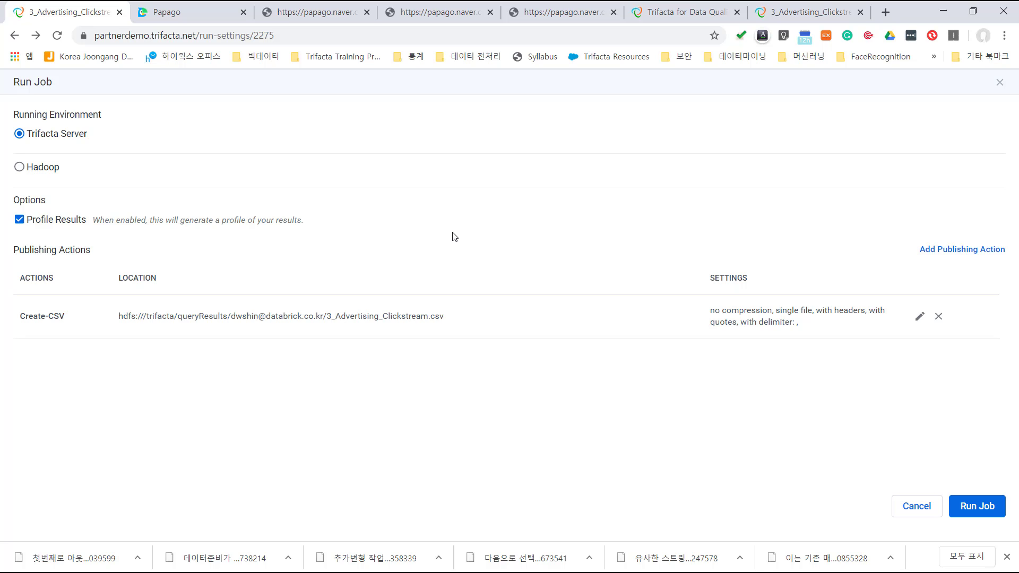
{"action": "left_click", "coordinate": [919, 316]}
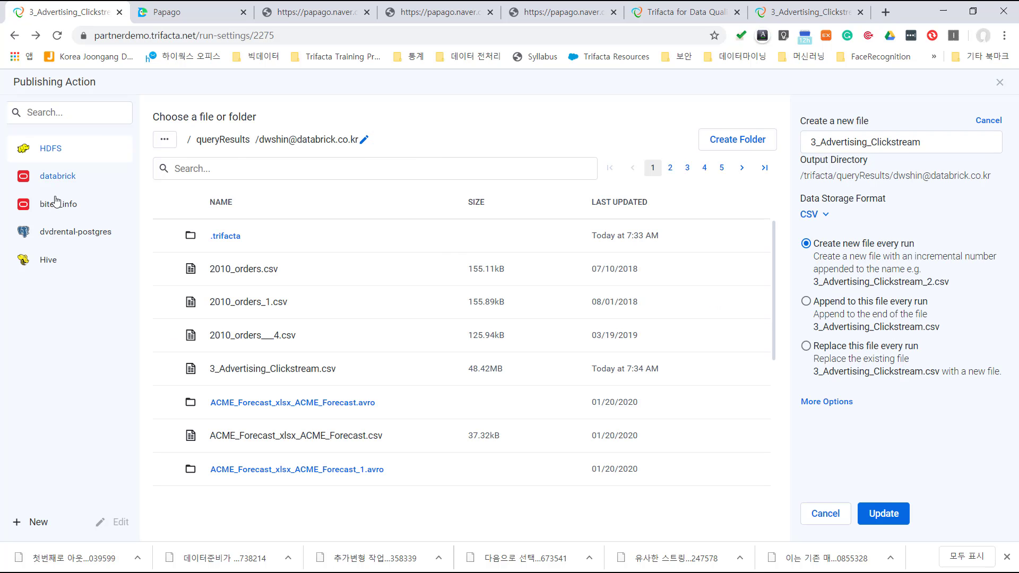
Browse the publishable connection types by category: big data, cloud platforms, relational databases and applications
{"action": "left_click", "coordinate": [18, 523]}
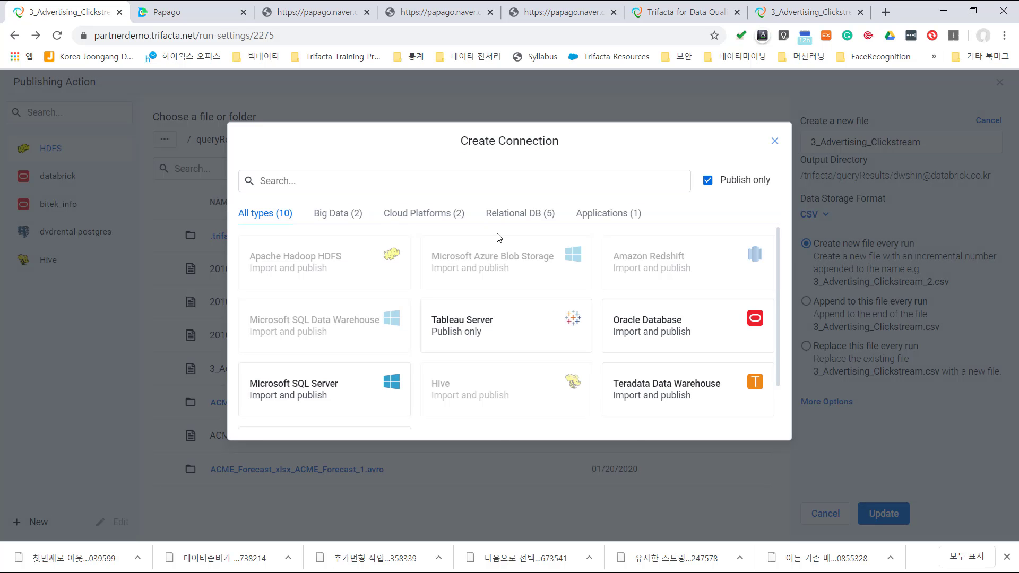
{"action": "left_click", "coordinate": [338, 214]}
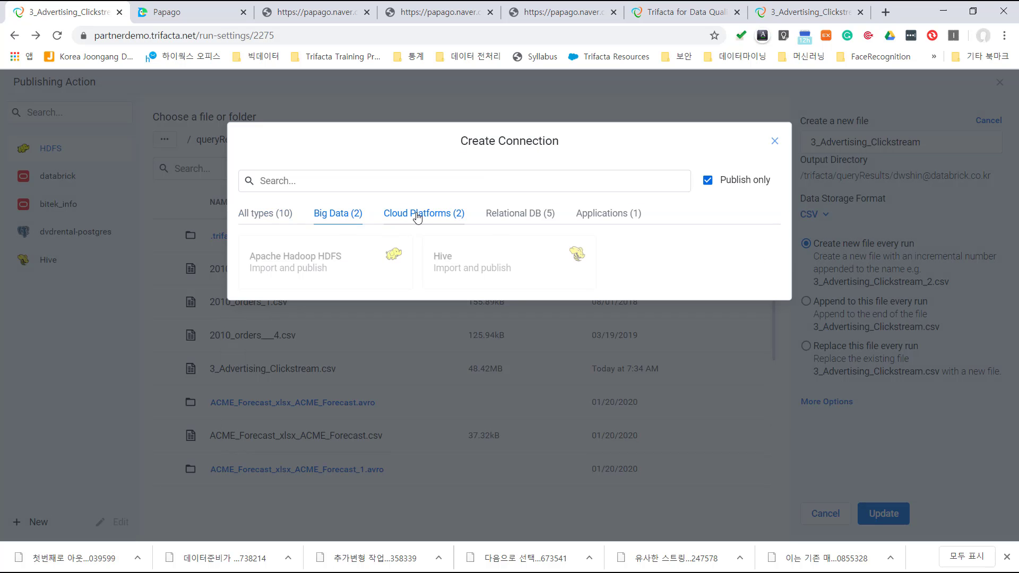
{"action": "left_click", "coordinate": [417, 215]}
{"action": "left_click", "coordinate": [531, 216]}
{"action": "left_click", "coordinate": [598, 219]}
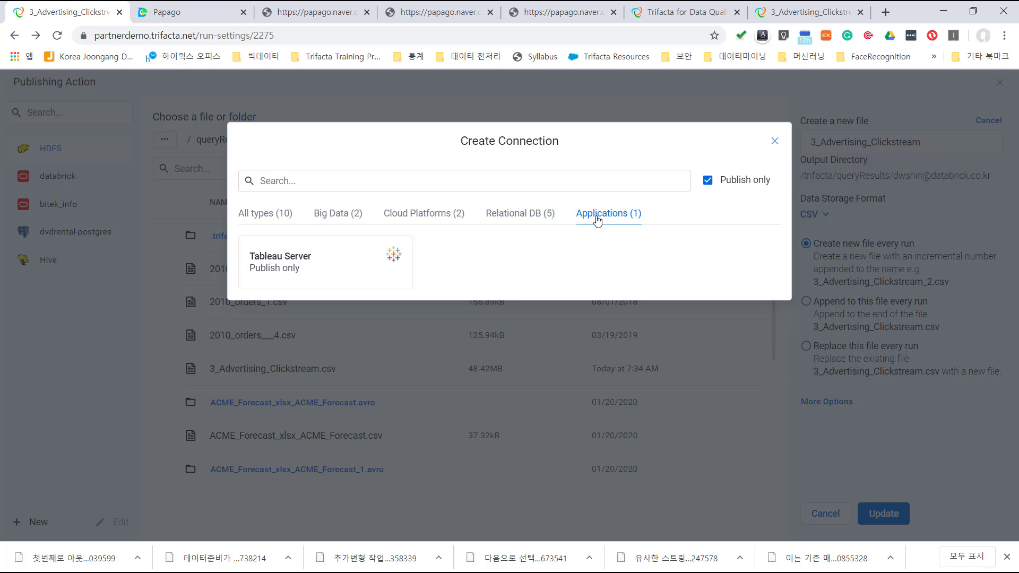
{"action": "left_click", "coordinate": [775, 141]}
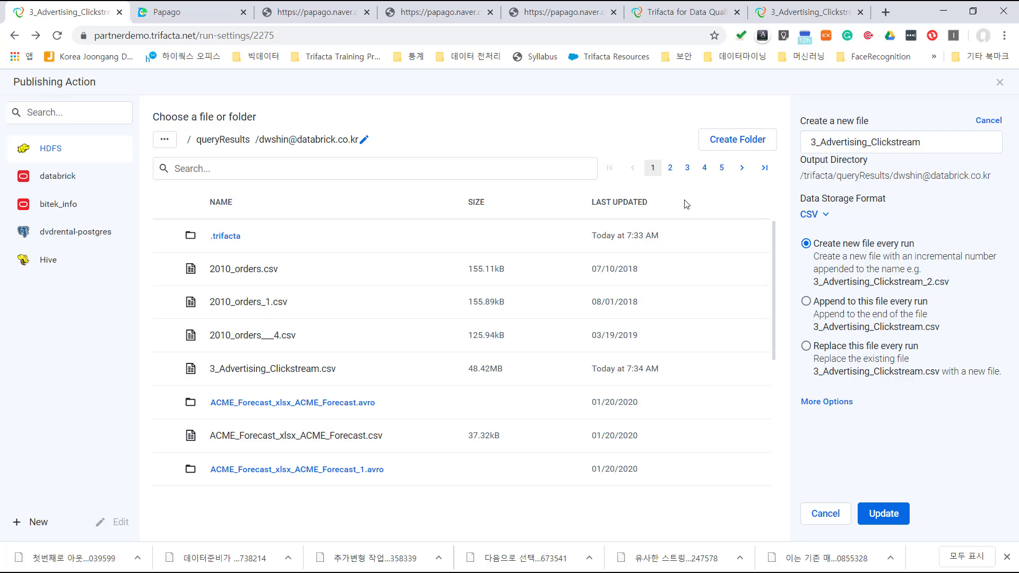
Check the data storage formats, keep CSV, and update the publishing action with the output file name 3_Advertising_Clickstream_demo
{"action": "left_click", "coordinate": [826, 215]}
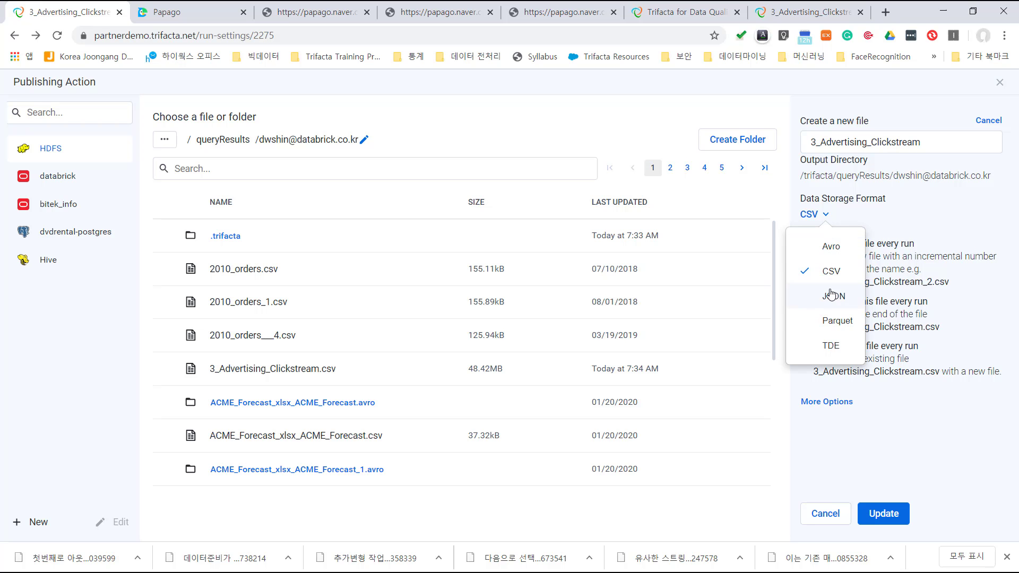
{"action": "left_click", "coordinate": [888, 398]}
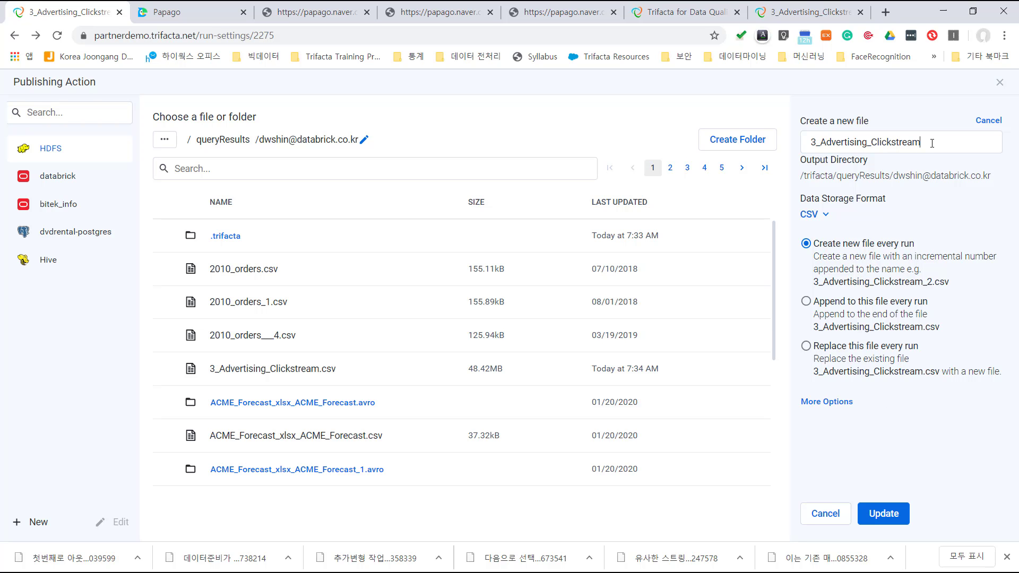
{"action": "type", "text": "_"}
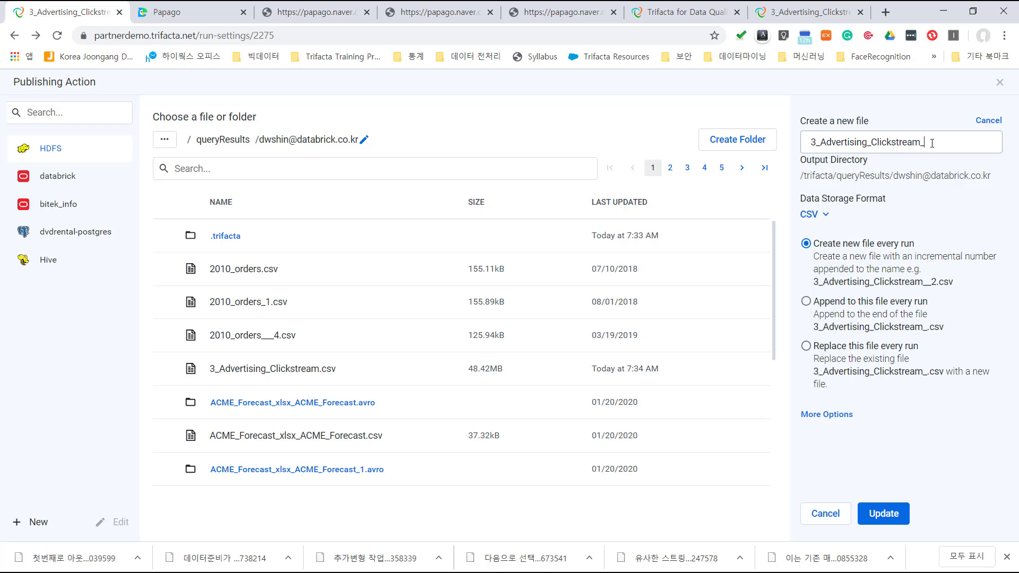
{"action": "type", "text": "demo"}
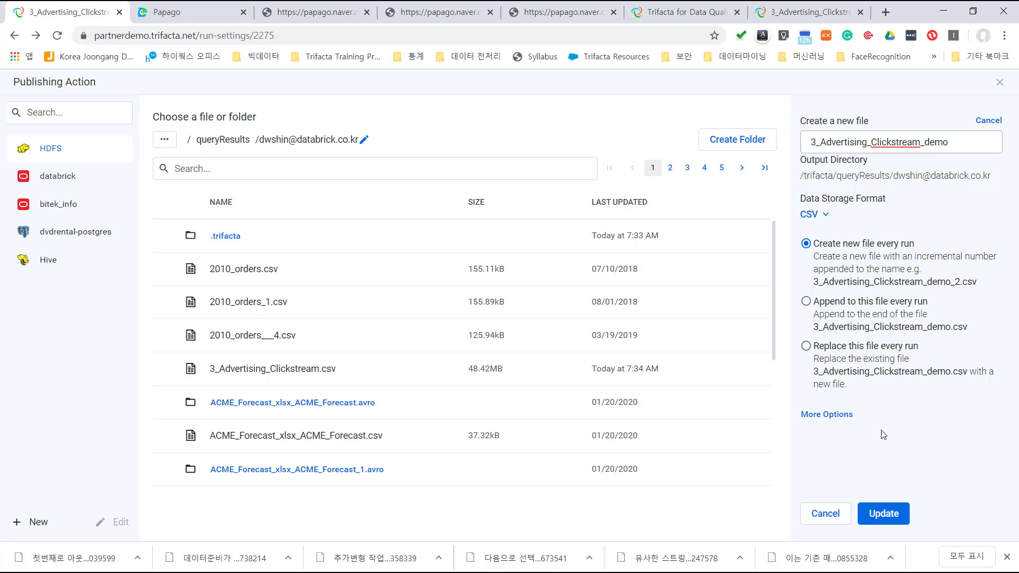
{"action": "left_click", "coordinate": [892, 518]}
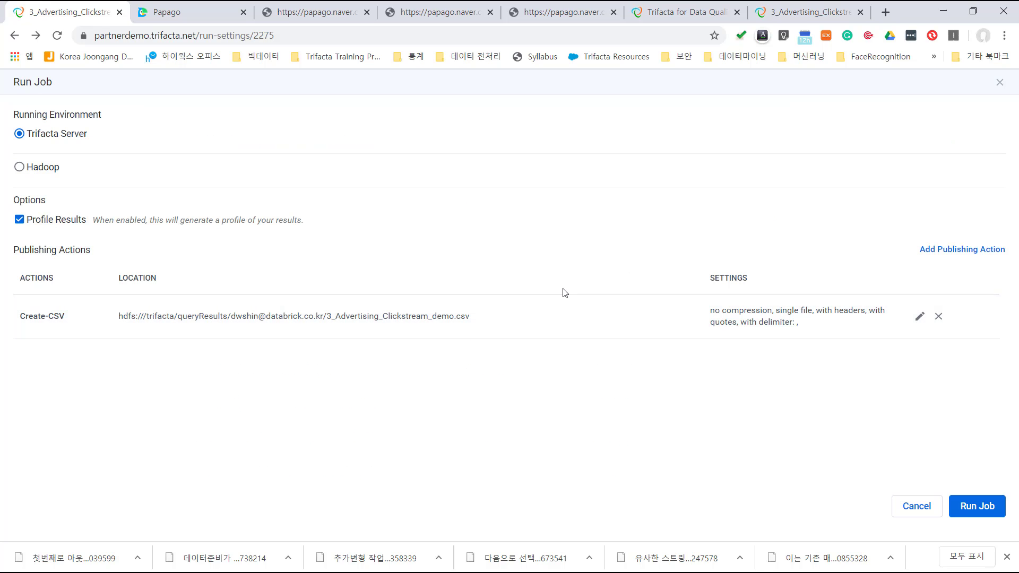
Run the job on Trifacta Server with result profiling and open the new job's profile
{"action": "left_click", "coordinate": [976, 506]}
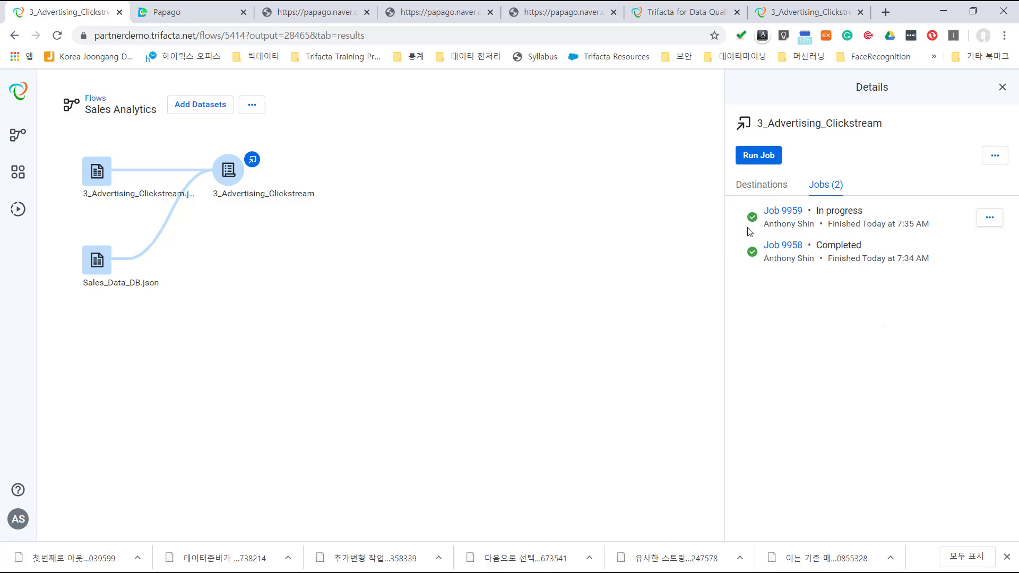
{"action": "left_click", "coordinate": [797, 213]}
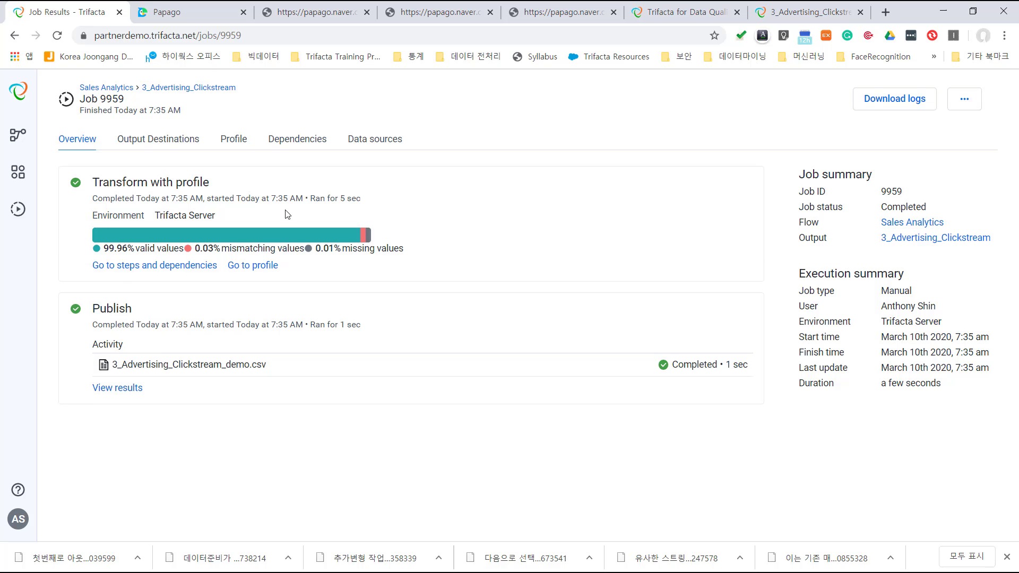
{"action": "left_click", "coordinate": [234, 141]}
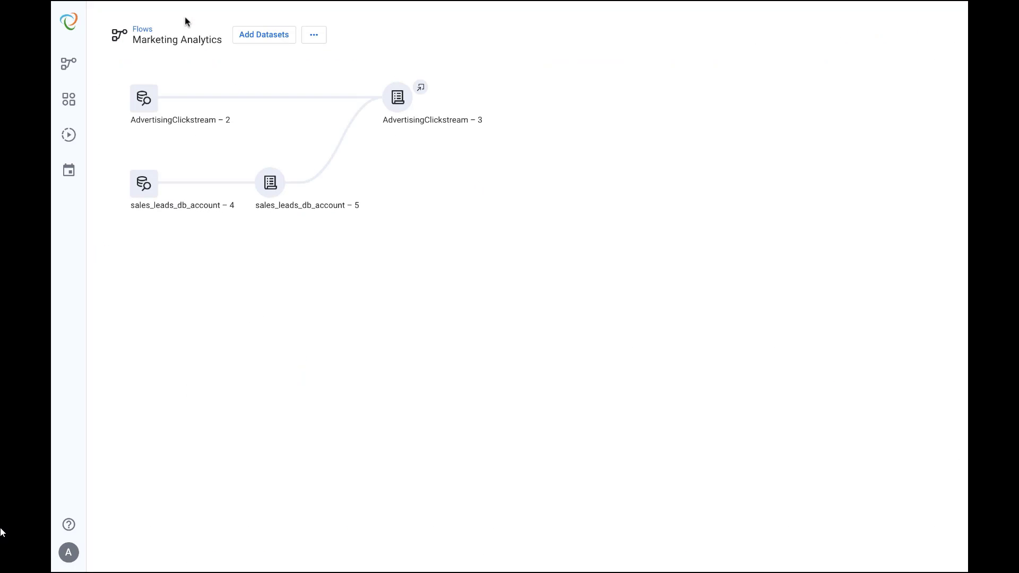
Add a scheduled destination to the AdvertisingClickstream – 3 output that appends to a new CSV file named AdvertisingClickstream_dashboard every run, and save the settings
{"action": "left_click", "coordinate": [420, 88]}
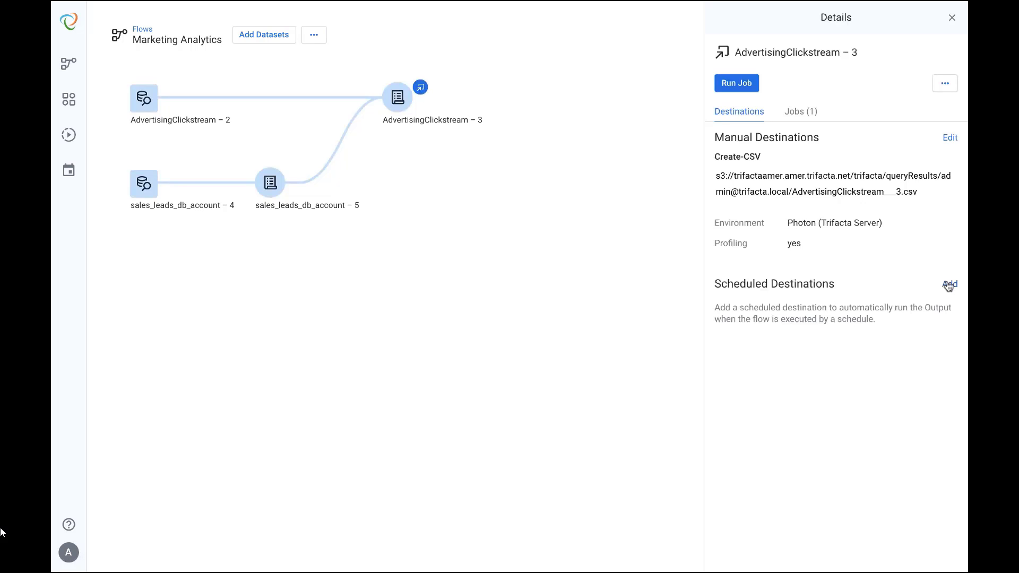
{"action": "left_click", "coordinate": [949, 284]}
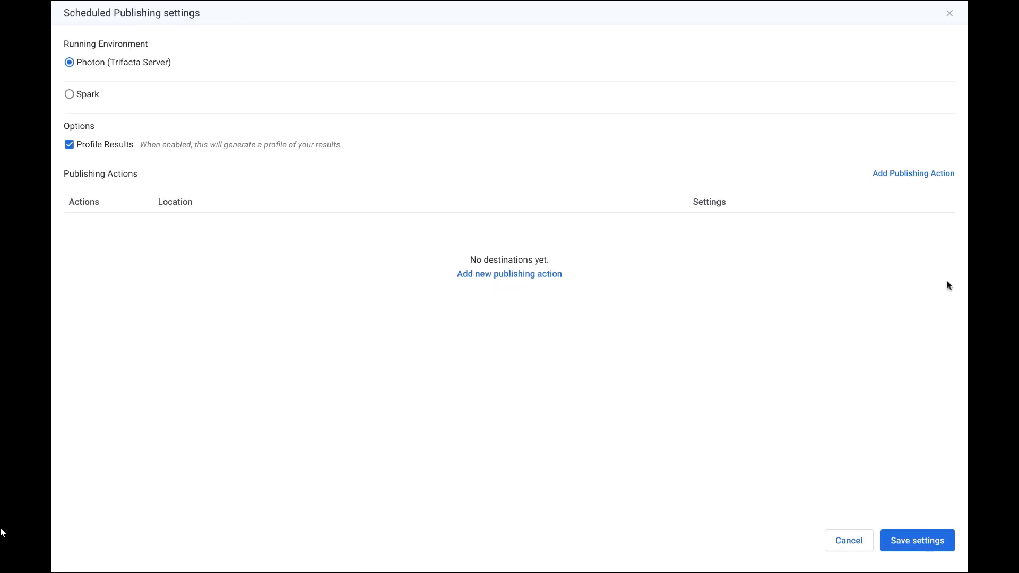
{"action": "left_click", "coordinate": [505, 274]}
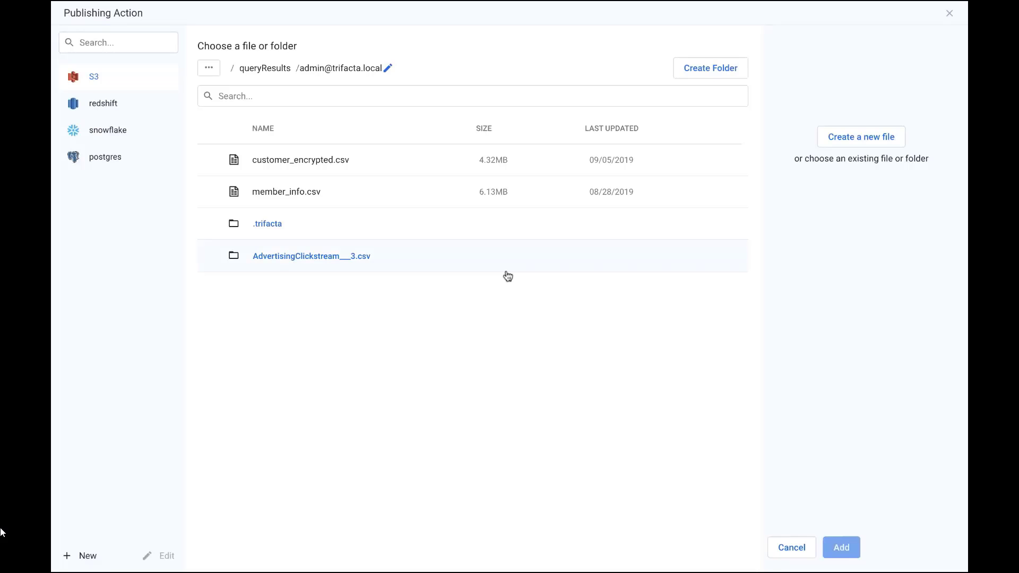
{"action": "left_click", "coordinate": [835, 138]}
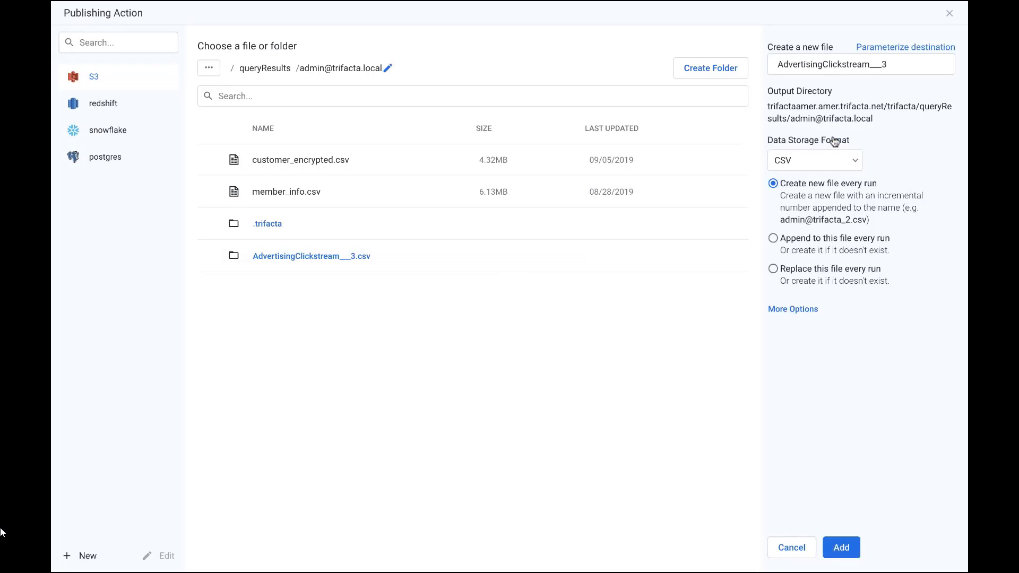
{"action": "left_click_drag", "start_coordinate": [896, 66], "coordinate": [870, 65]}
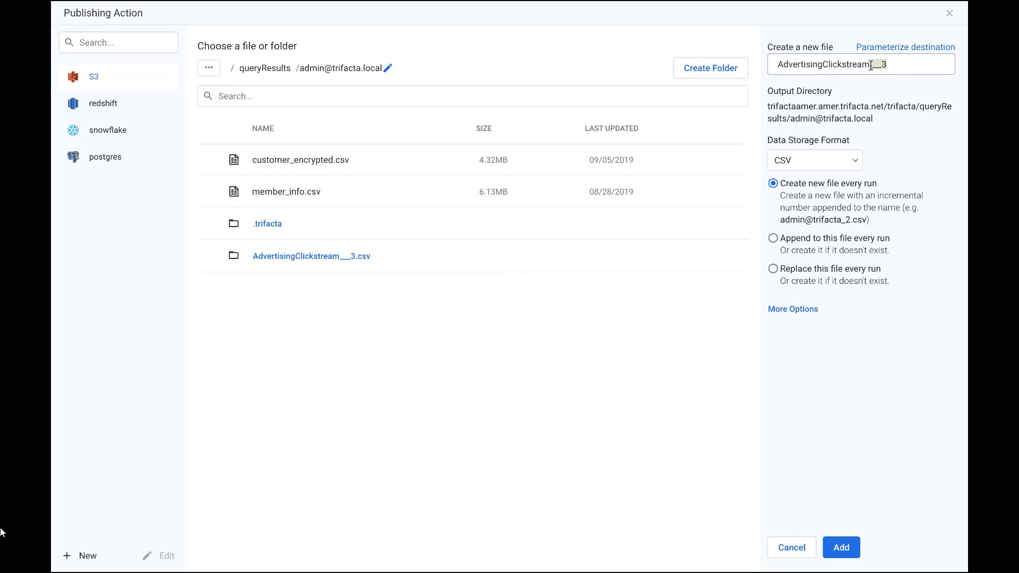
{"action": "type", "text": "_dashboard"}
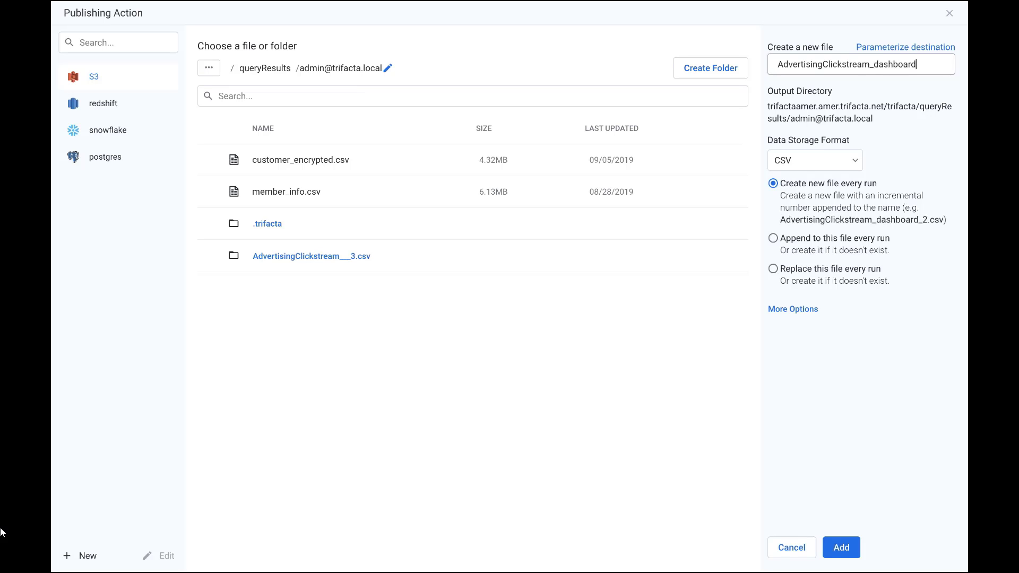
{"action": "left_click", "coordinate": [774, 240]}
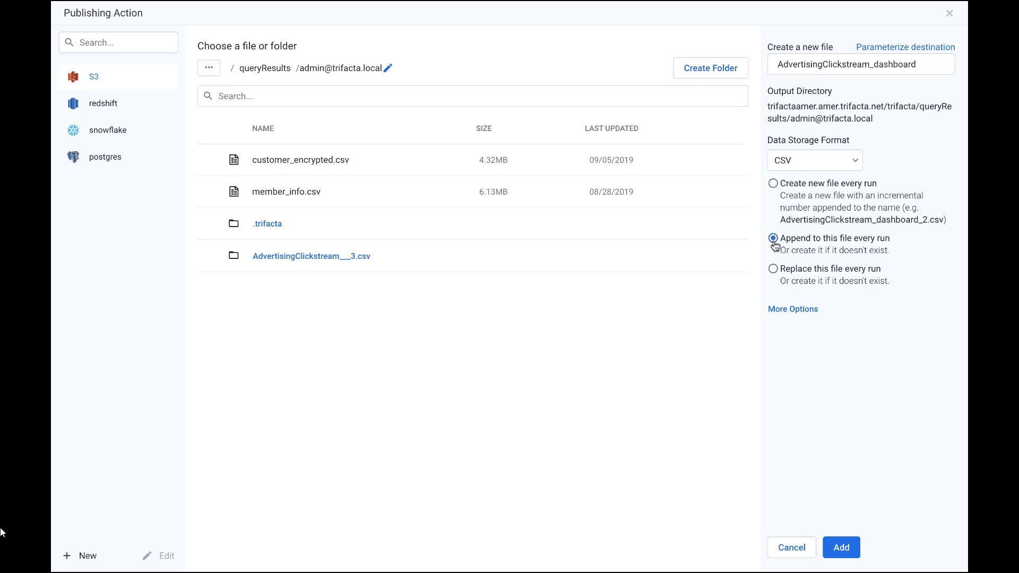
{"action": "left_click", "coordinate": [837, 542]}
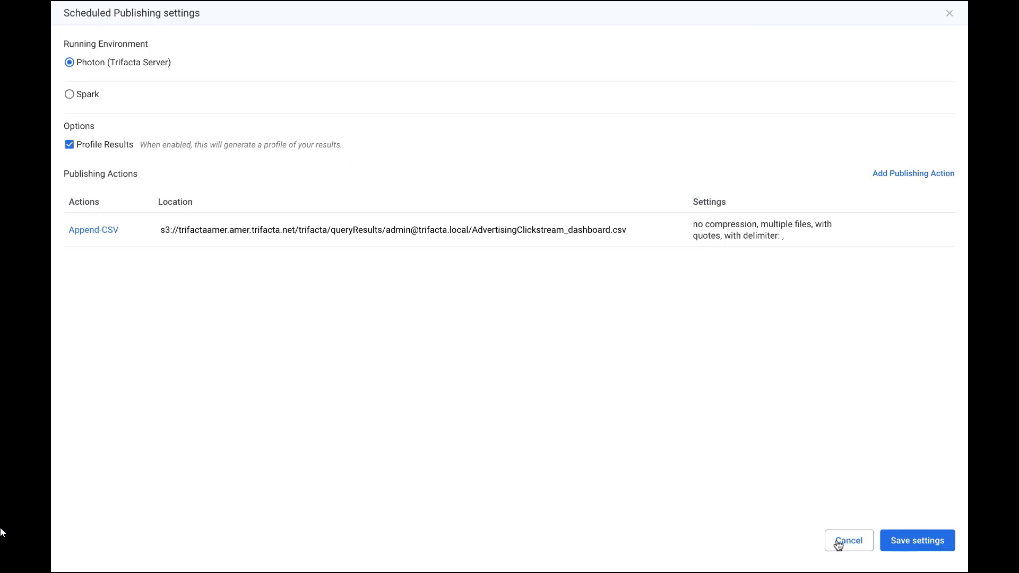
{"action": "left_click", "coordinate": [906, 538]}
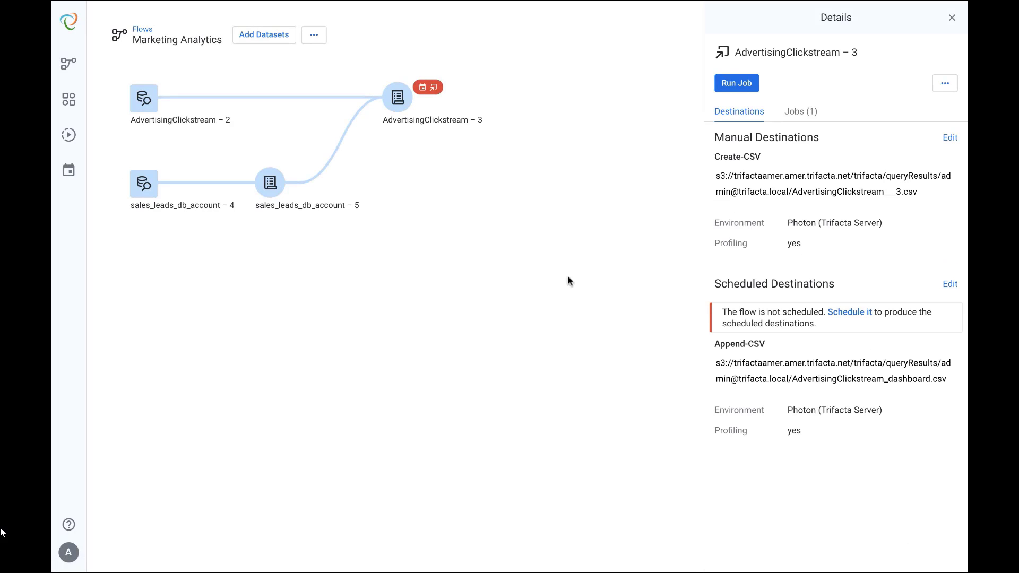
Schedule the Marketing Analytics flow to run daily at 12:00 AM in the America/Los_Angeles timezone
{"action": "left_click", "coordinate": [318, 34]}
{"action": "left_click", "coordinate": [343, 54]}
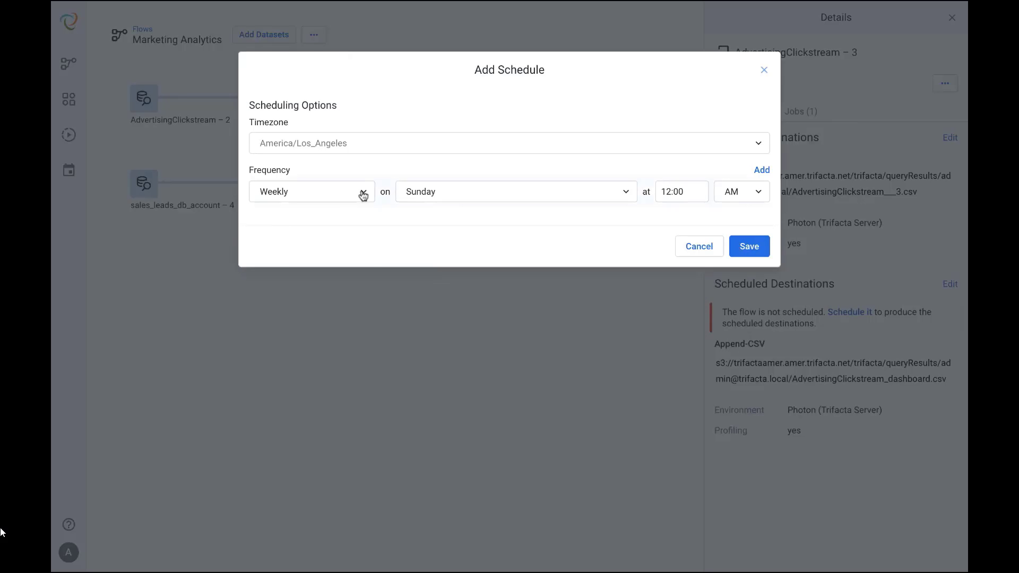
{"action": "left_click", "coordinate": [363, 195]}
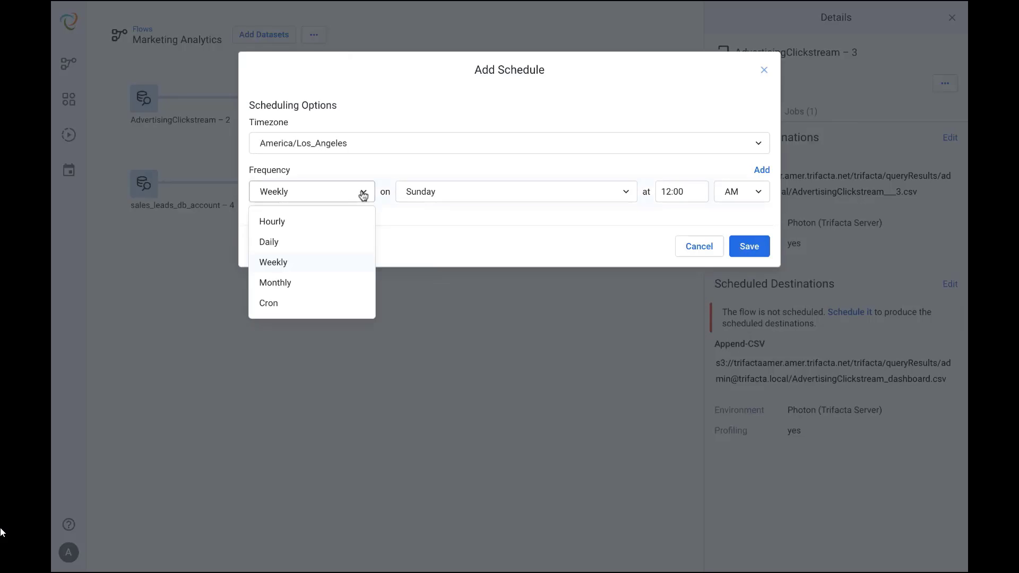
{"action": "left_click", "coordinate": [344, 241]}
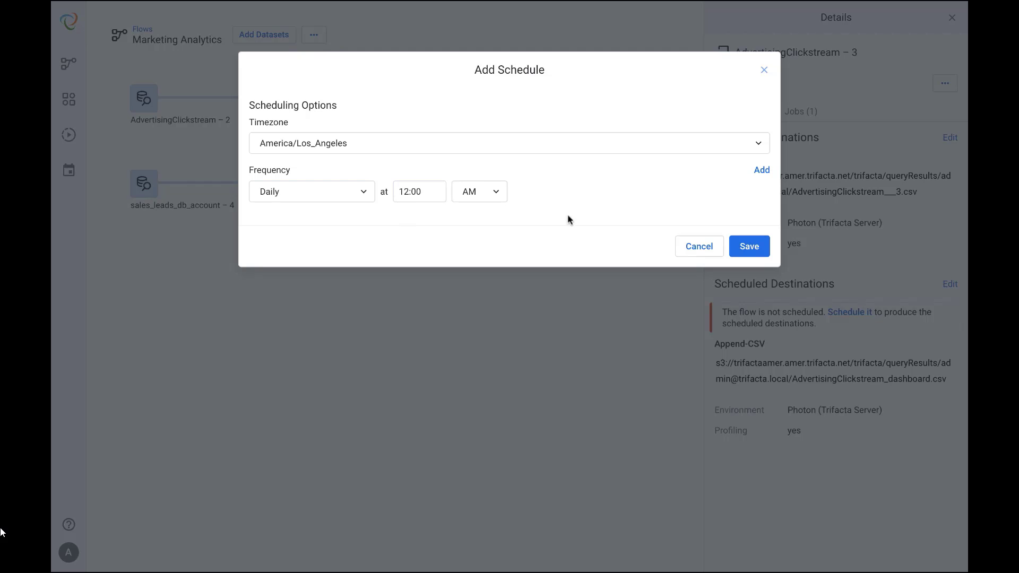
{"action": "left_click", "coordinate": [748, 246]}
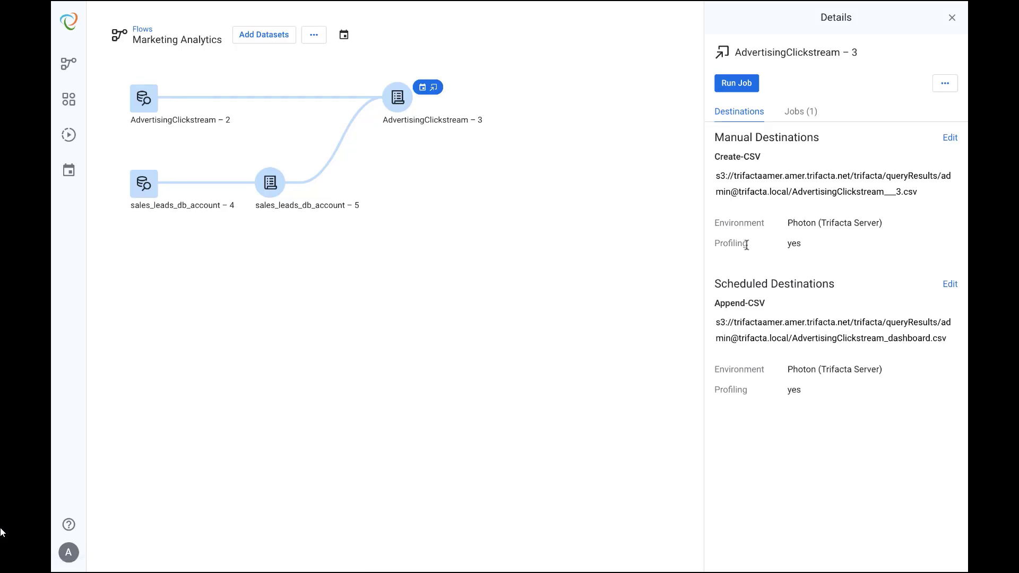